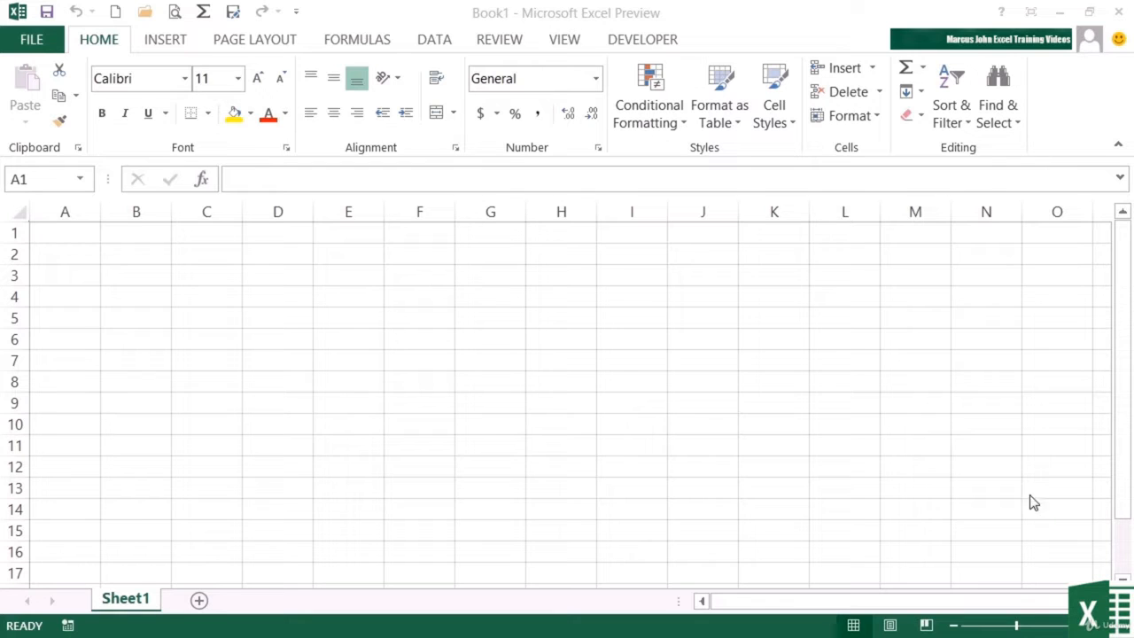
Step: Enter 56 in cell E6 and keep that cell selected
{"action": "left_click", "coordinate": [347, 337]}
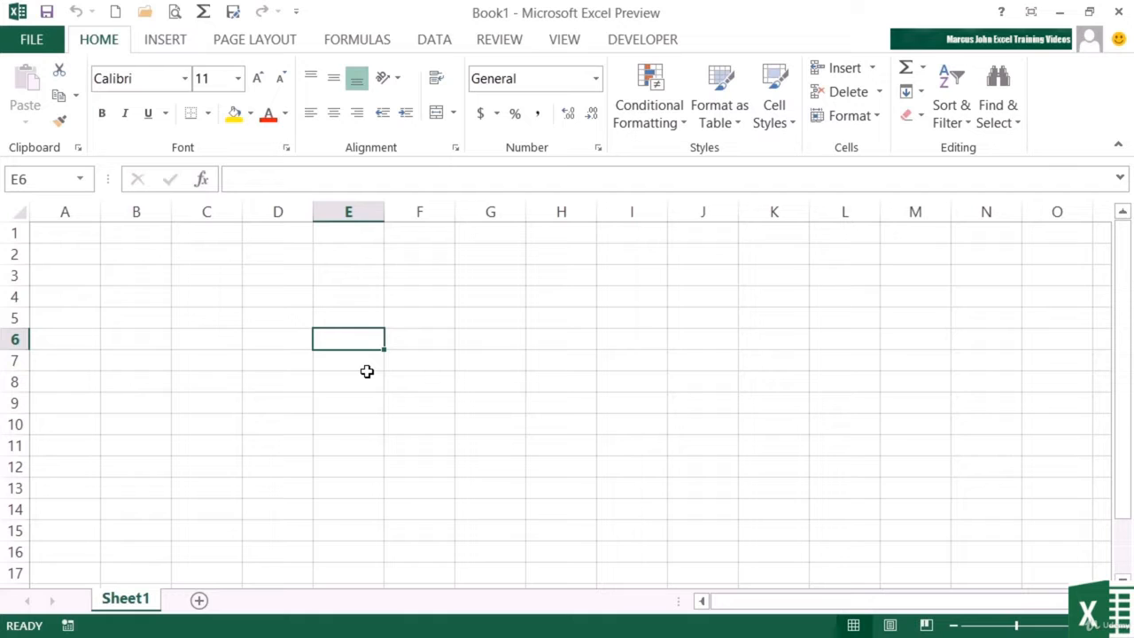
{"action": "type", "text": "56"}
{"action": "key", "text": "Right"}
{"action": "key", "text": "Left"}
Step: Start recording a macro named cmdRedHighlight with the shortcut Ctrl+Shift+R, stored in the Personal Macro Workbook
{"action": "left_click", "coordinate": [656, 45]}
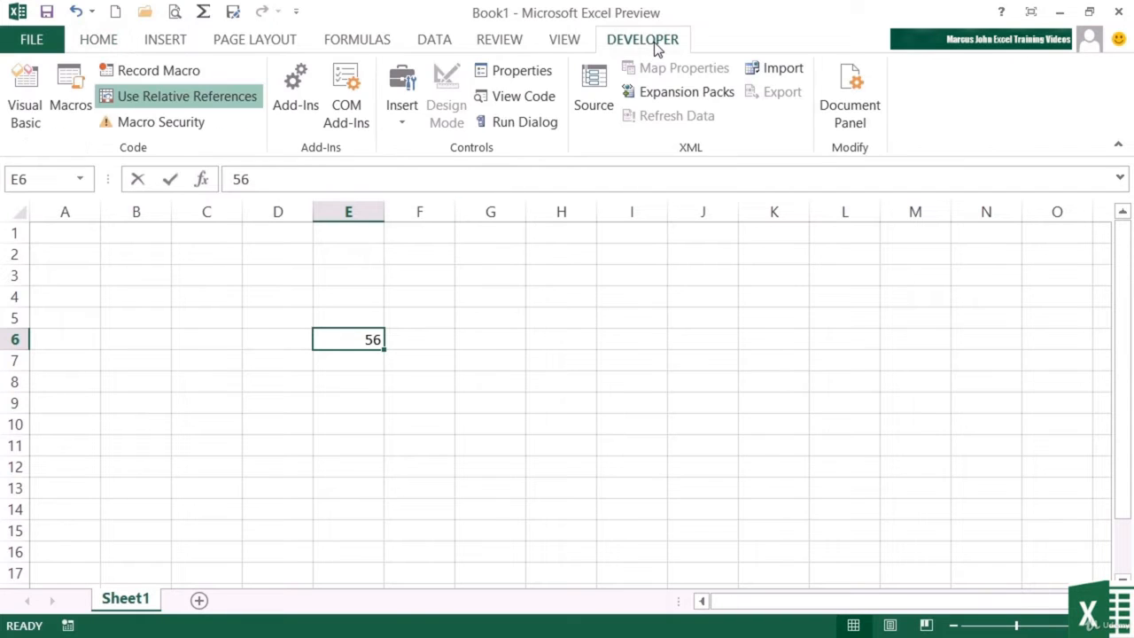
{"action": "left_click", "coordinate": [158, 71]}
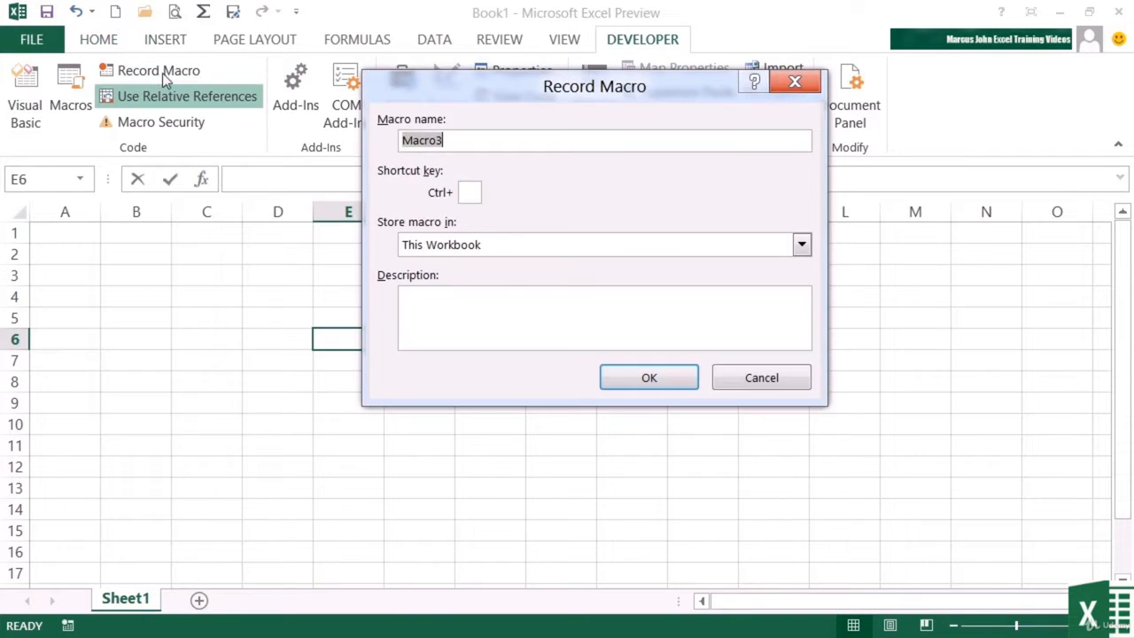
{"action": "key", "text": "BackSpace"}
{"action": "type", "text": "cmdRedHighlight"}
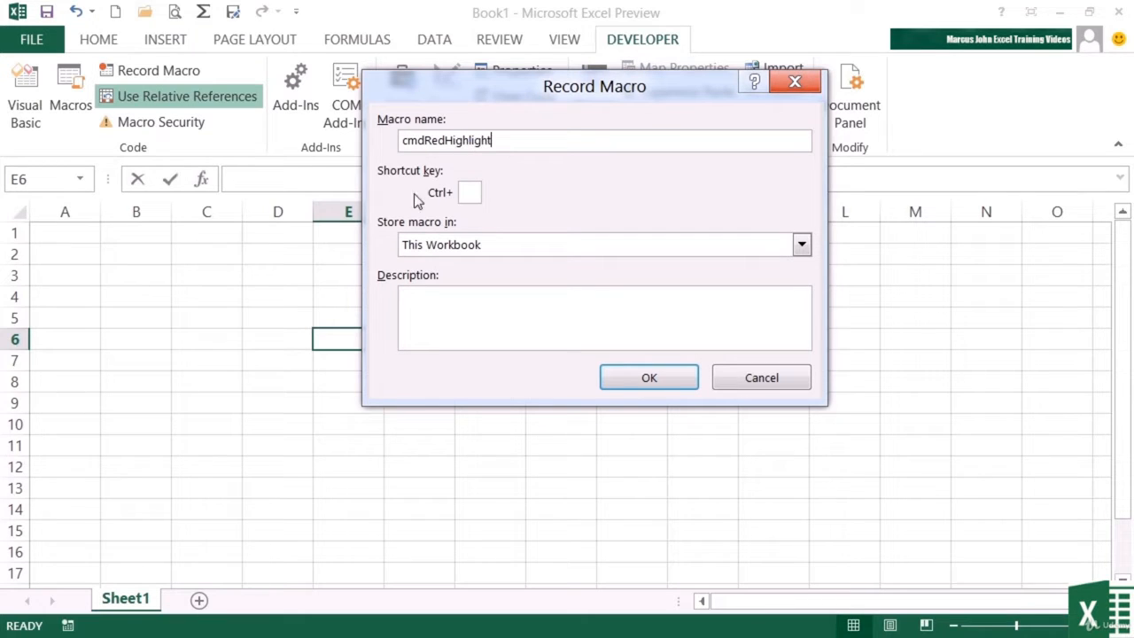
{"action": "left_click", "coordinate": [469, 194]}
{"action": "type", "text": "R"}
{"action": "left_click", "coordinate": [633, 251]}
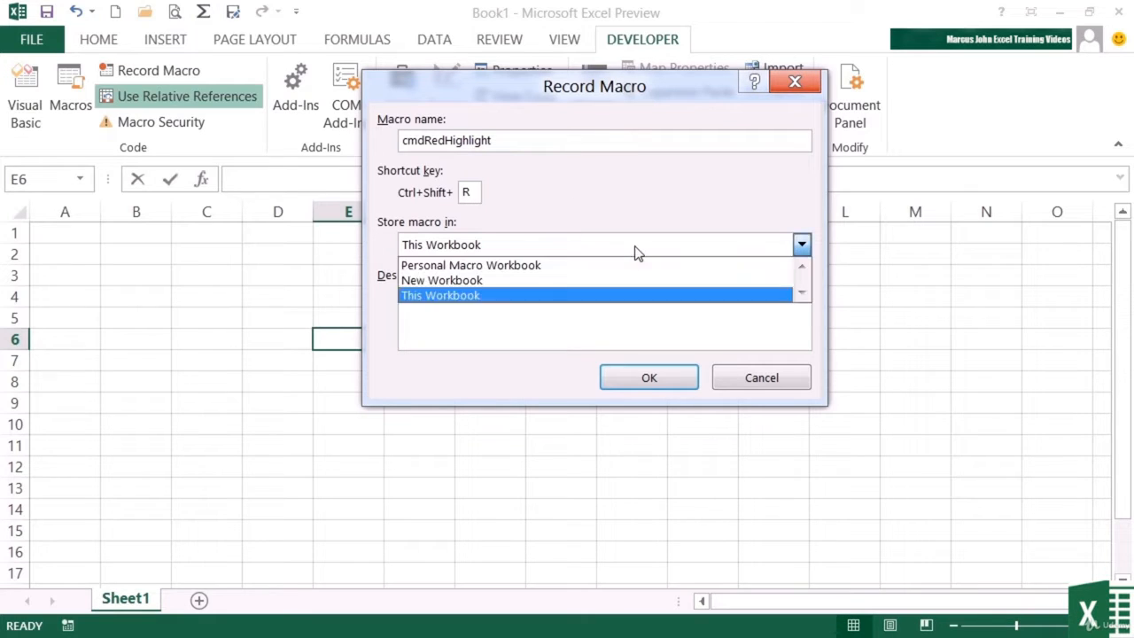
{"action": "left_click", "coordinate": [565, 265]}
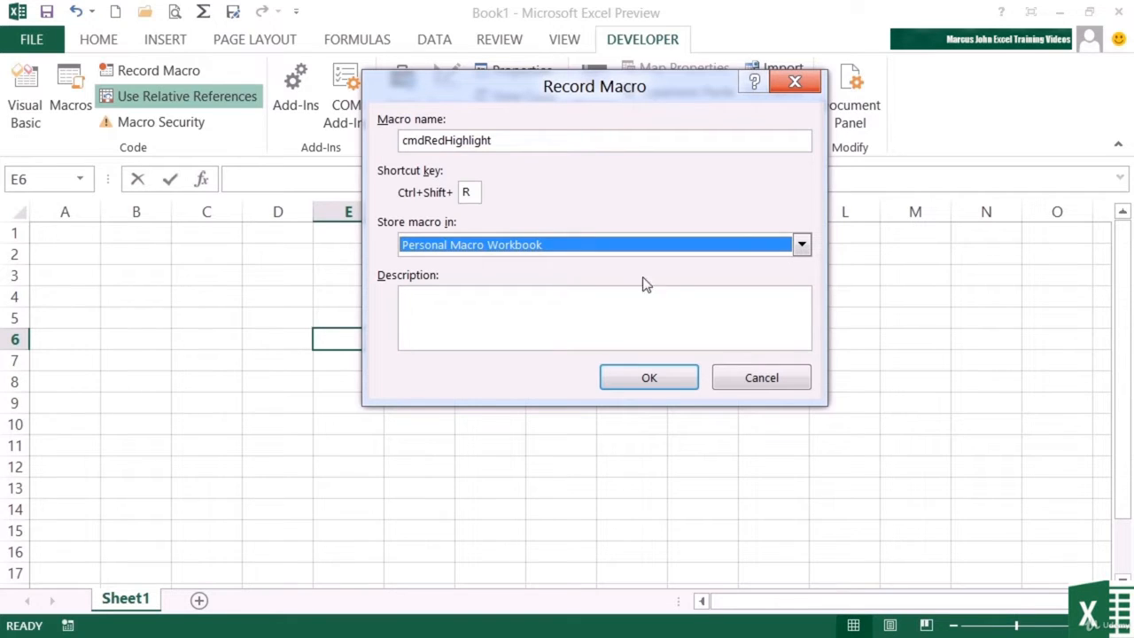
{"action": "left_click", "coordinate": [649, 377]}
Step: Format cell E6 with a red fill, white font color and the Currency number format
{"action": "type", "text": "56"}
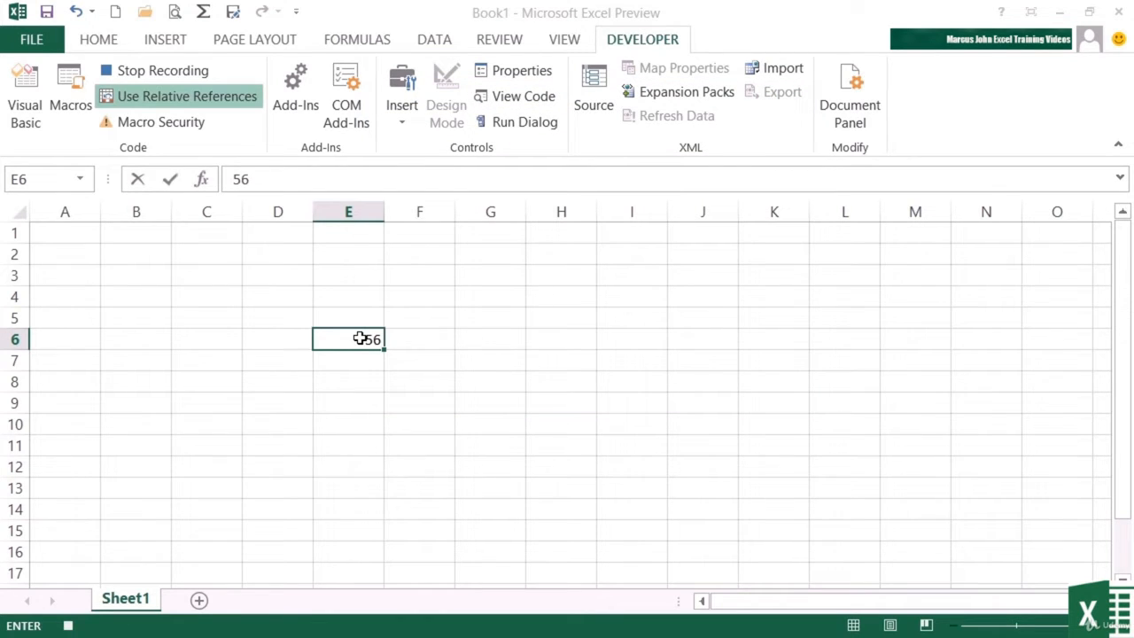
{"action": "left_click", "coordinate": [99, 40]}
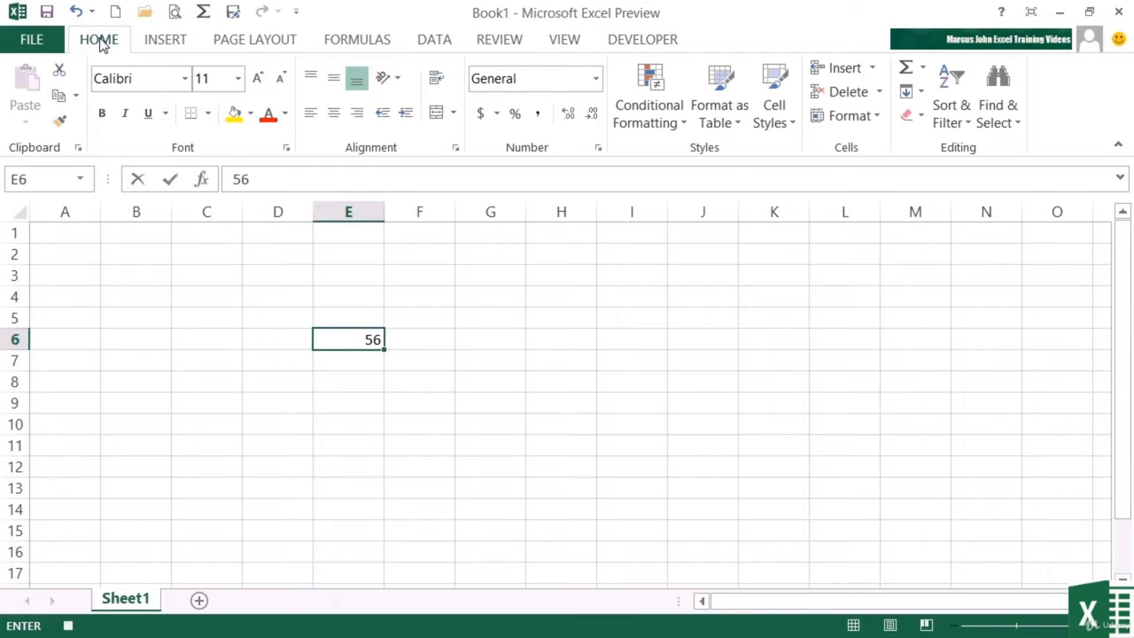
{"action": "left_click", "coordinate": [250, 114]}
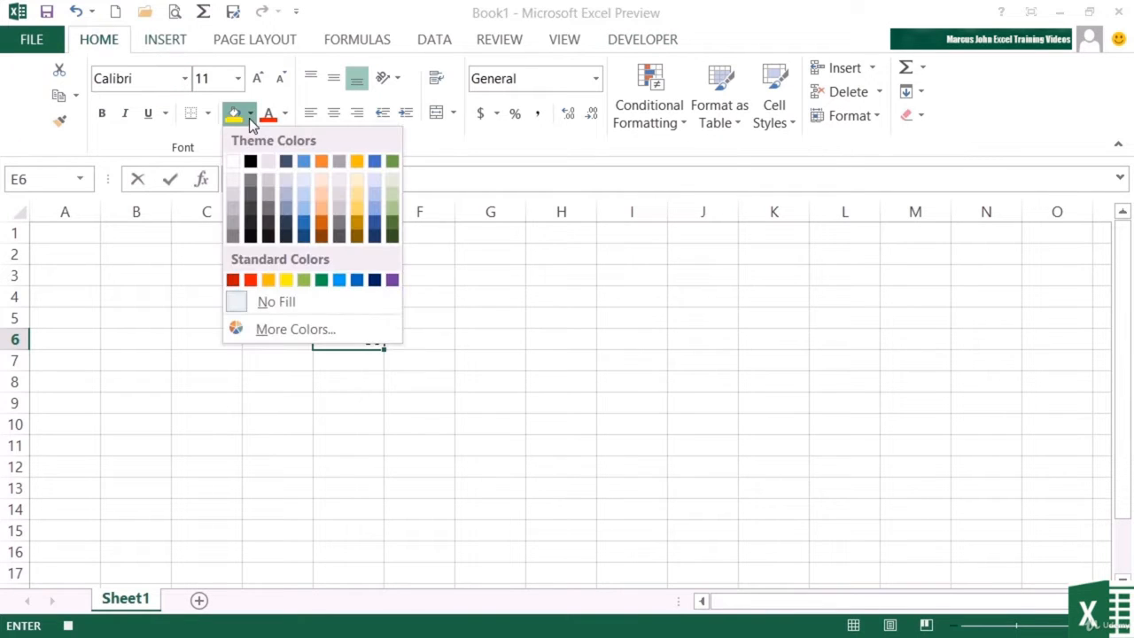
{"action": "left_click", "coordinate": [251, 280]}
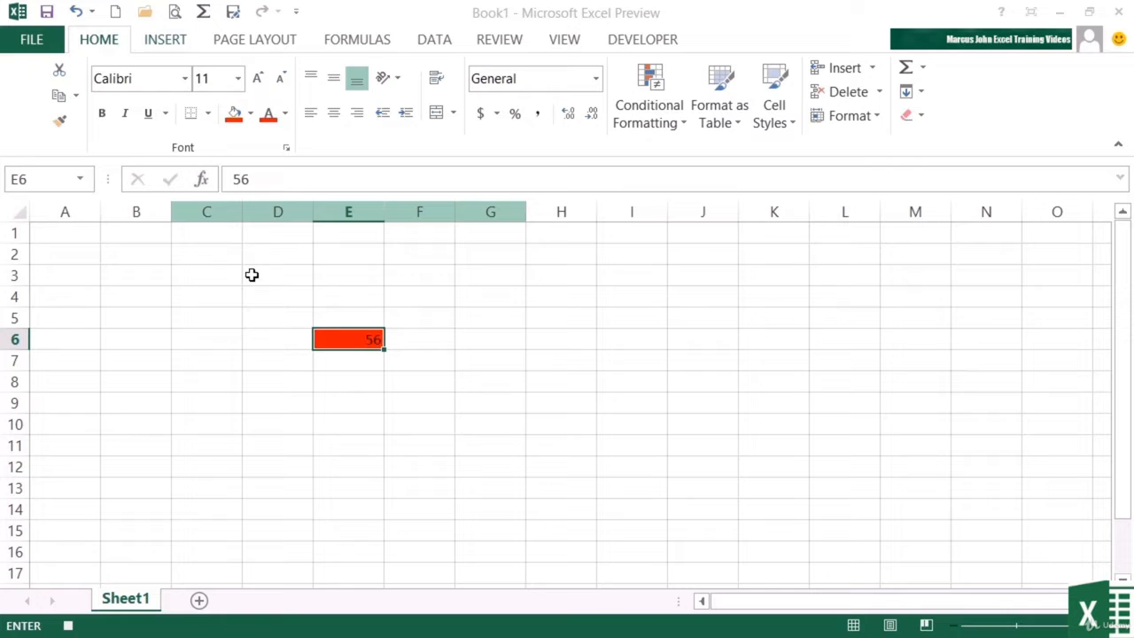
{"action": "left_click", "coordinate": [285, 113]}
{"action": "left_click", "coordinate": [274, 185]}
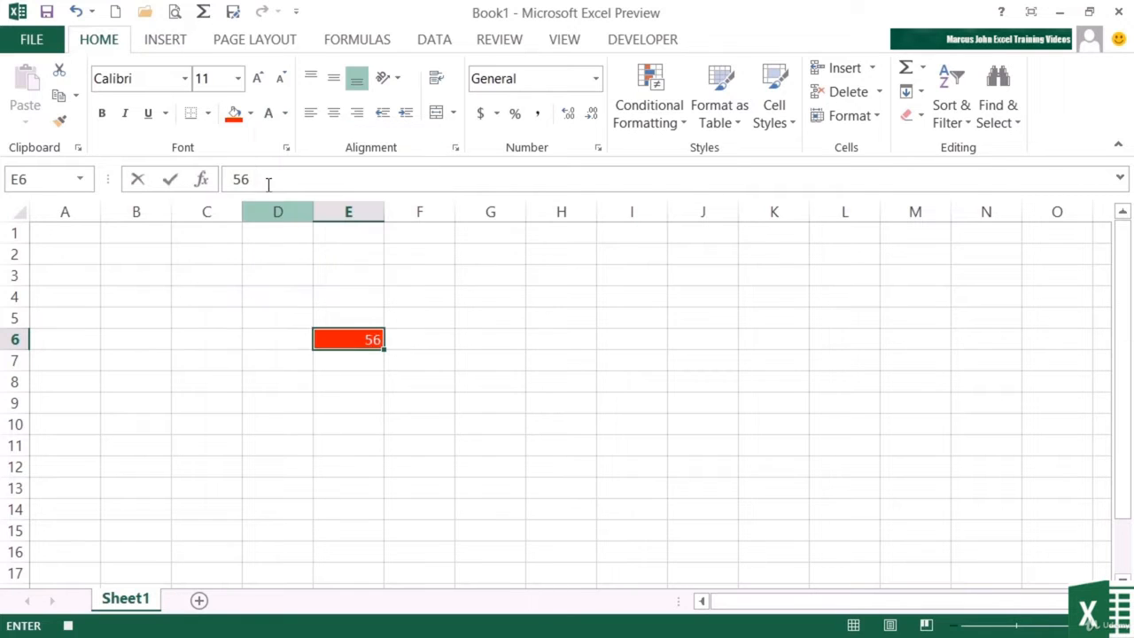
{"action": "left_click", "coordinate": [596, 78]}
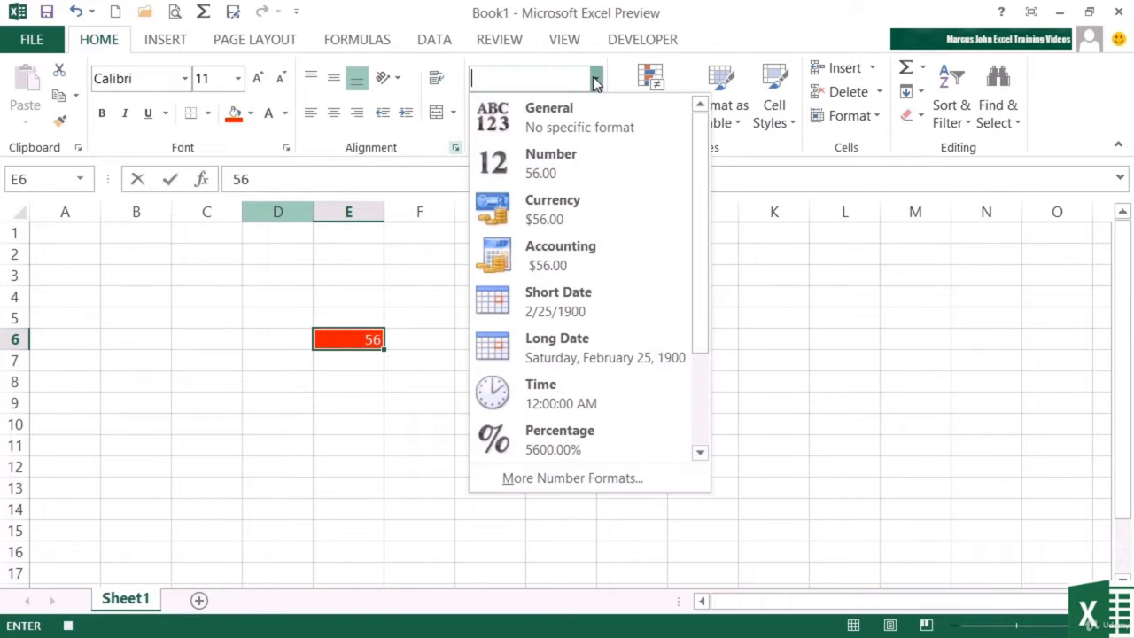
{"action": "left_click", "coordinate": [573, 209]}
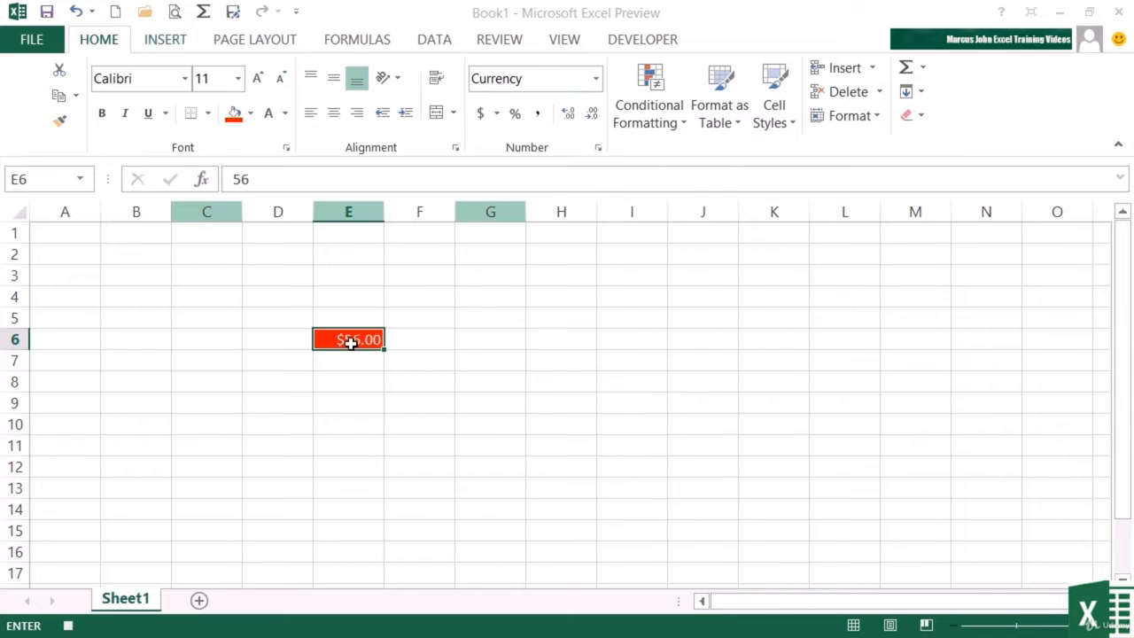
Step: Add gray top and bottom borders to cell E6 and stop recording the macro
{"action": "left_click", "coordinate": [285, 148]}
{"action": "left_click", "coordinate": [555, 53]}
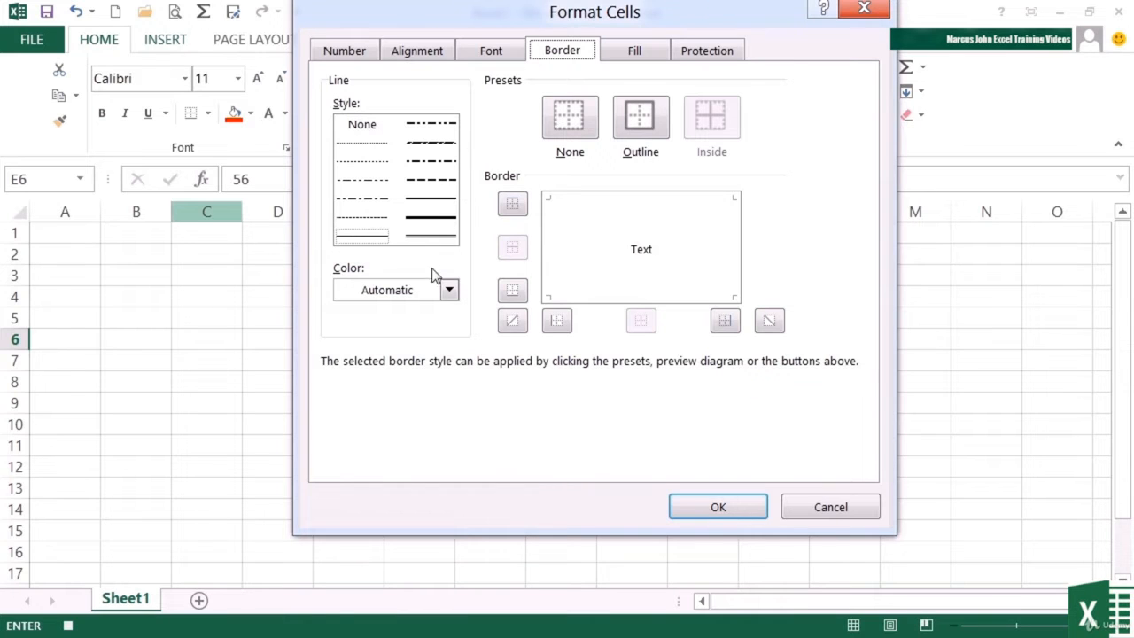
{"action": "left_click", "coordinate": [447, 292]}
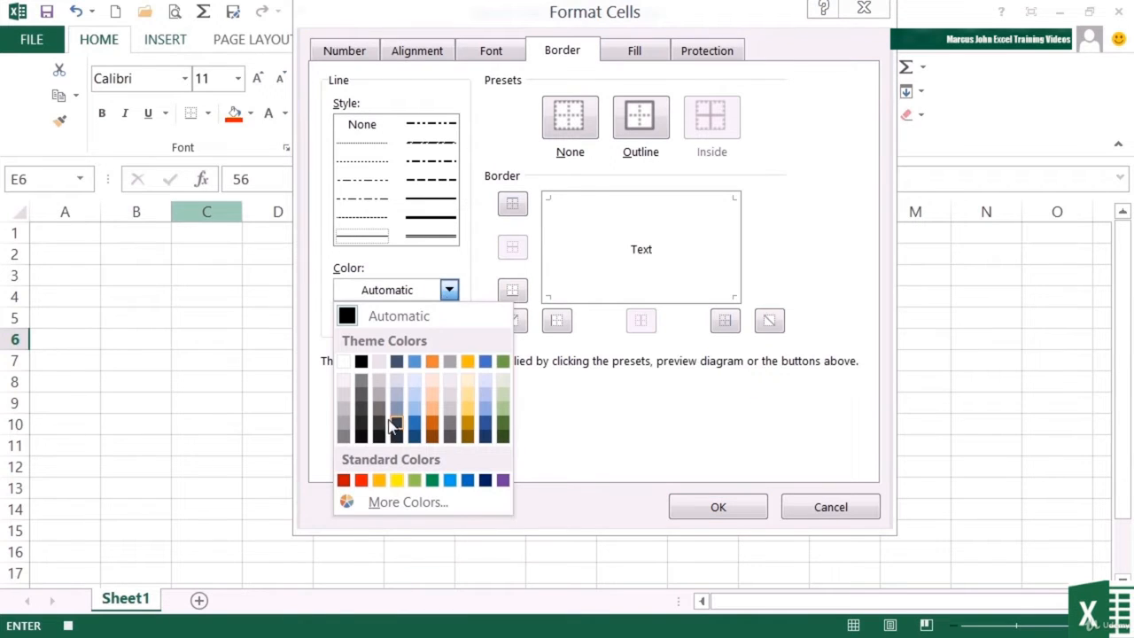
{"action": "left_click", "coordinate": [344, 425]}
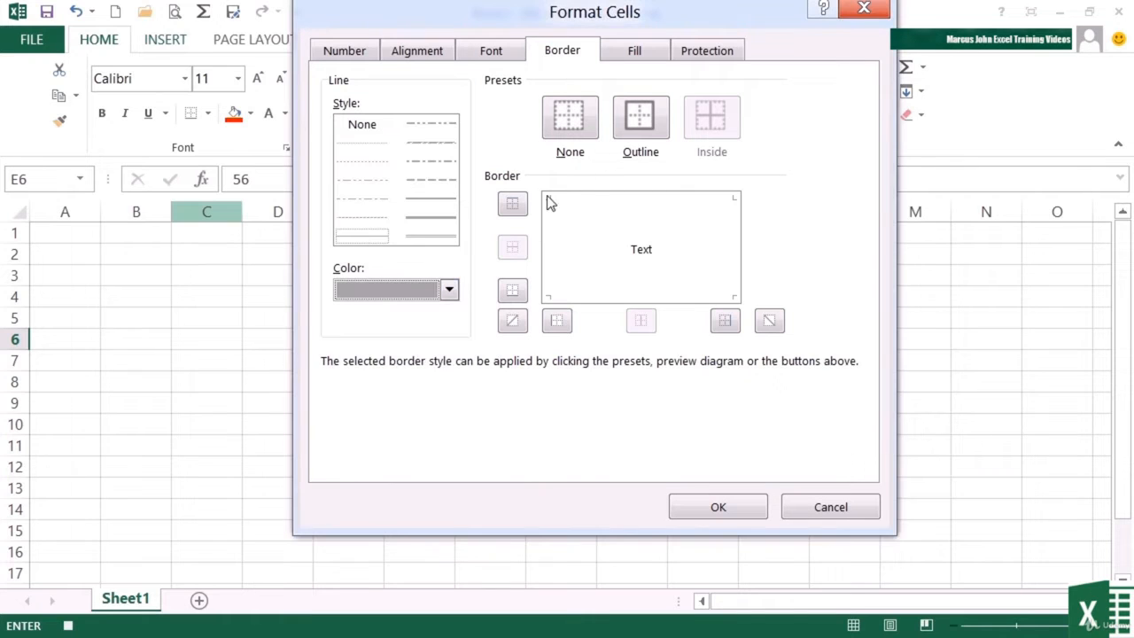
{"action": "left_click", "coordinate": [511, 204]}
{"action": "left_click", "coordinate": [513, 292]}
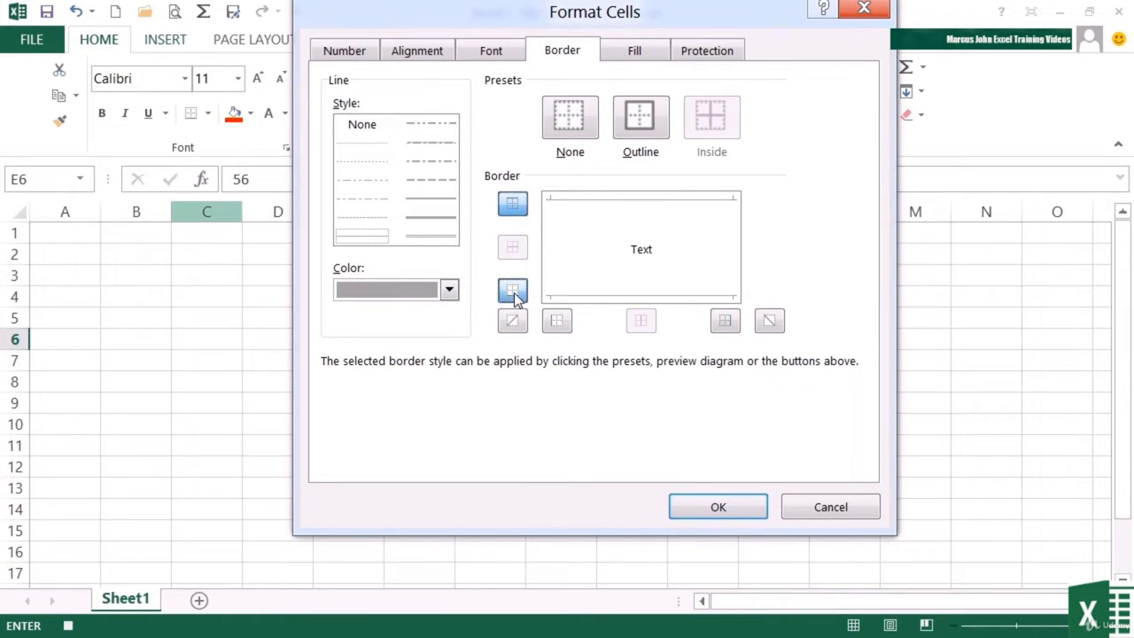
{"action": "left_click", "coordinate": [719, 507]}
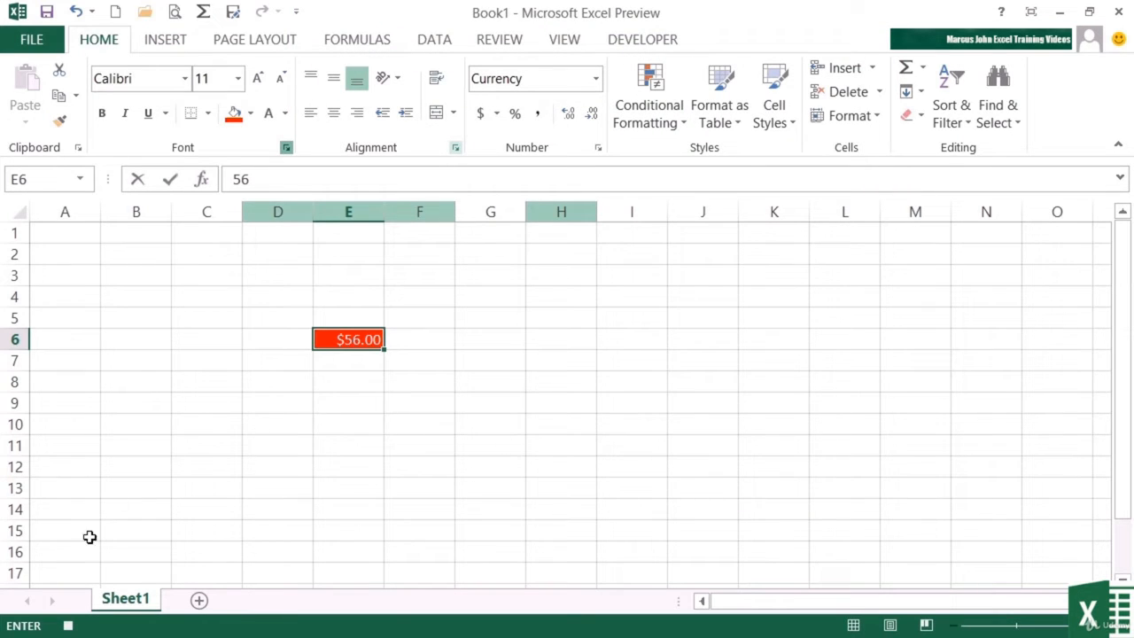
{"action": "left_click", "coordinate": [68, 626]}
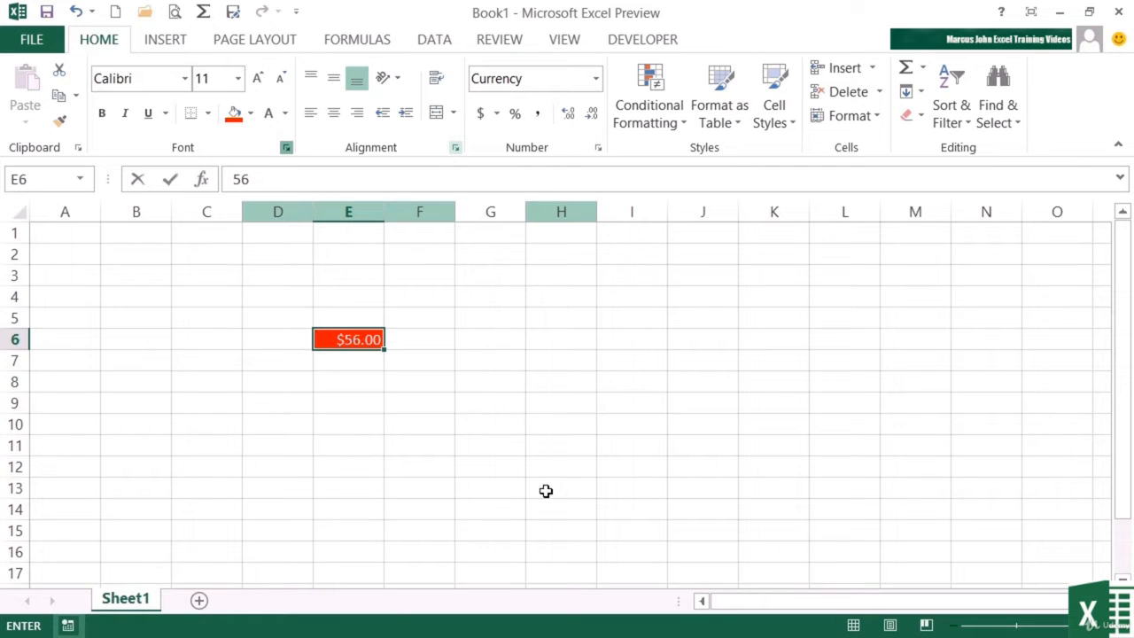
Step: Run the red highlight macro on cell K8 and enter 3 in it
{"action": "left_click", "coordinate": [765, 387]}
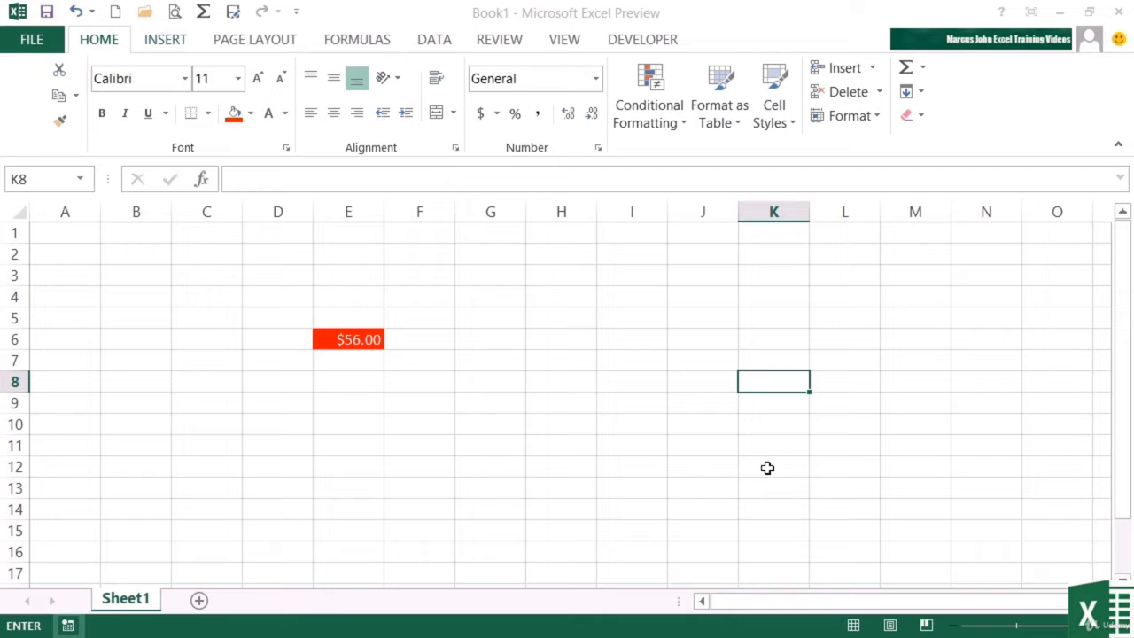
{"action": "key", "text": "ctrl+m"}
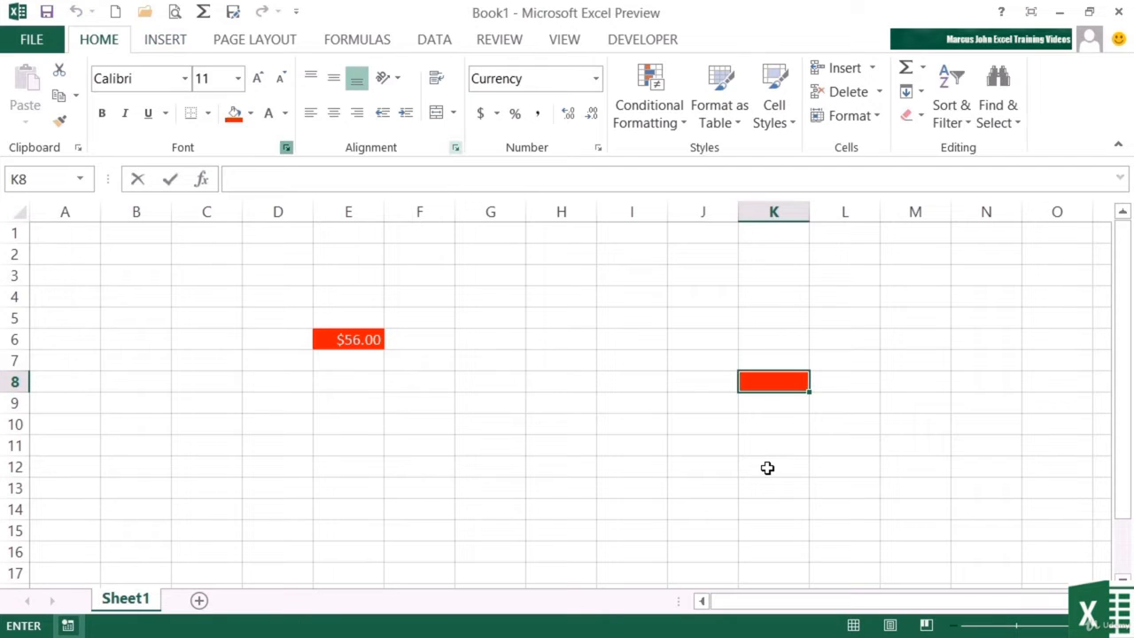
{"action": "left_click", "coordinate": [773, 448]}
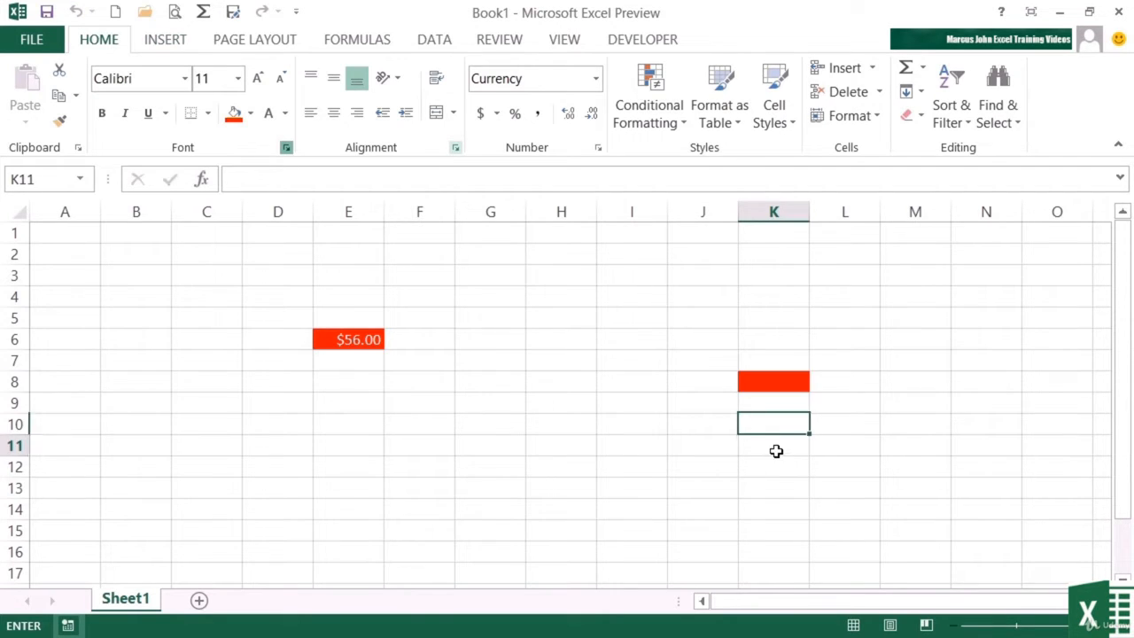
{"action": "left_click", "coordinate": [770, 381]}
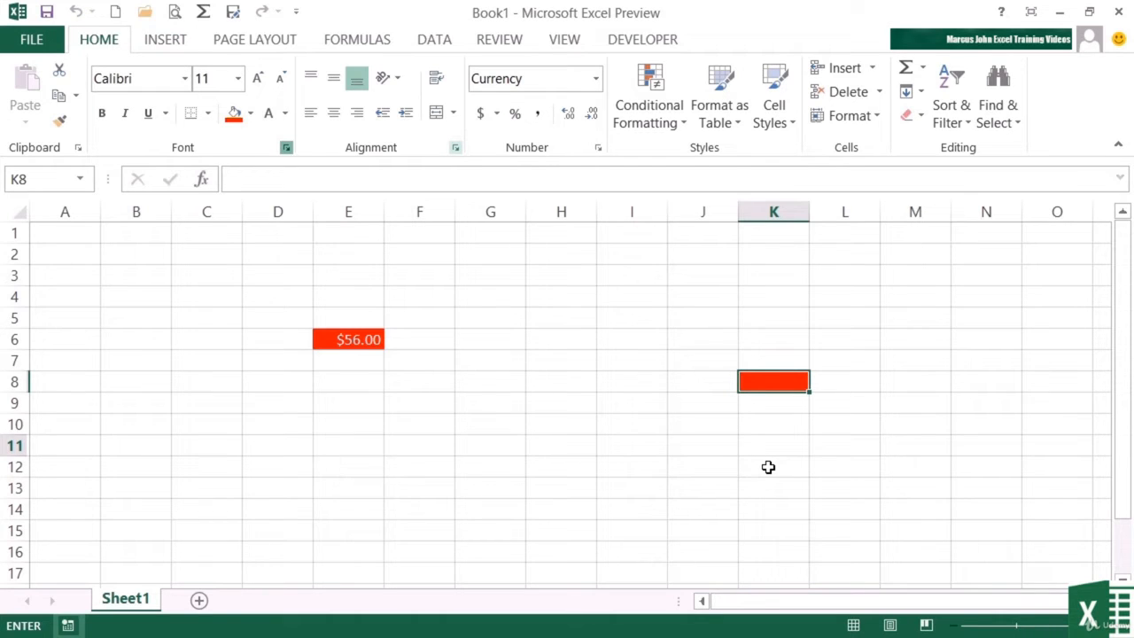
{"action": "type", "text": "3"}
{"action": "key", "text": "Tab"}
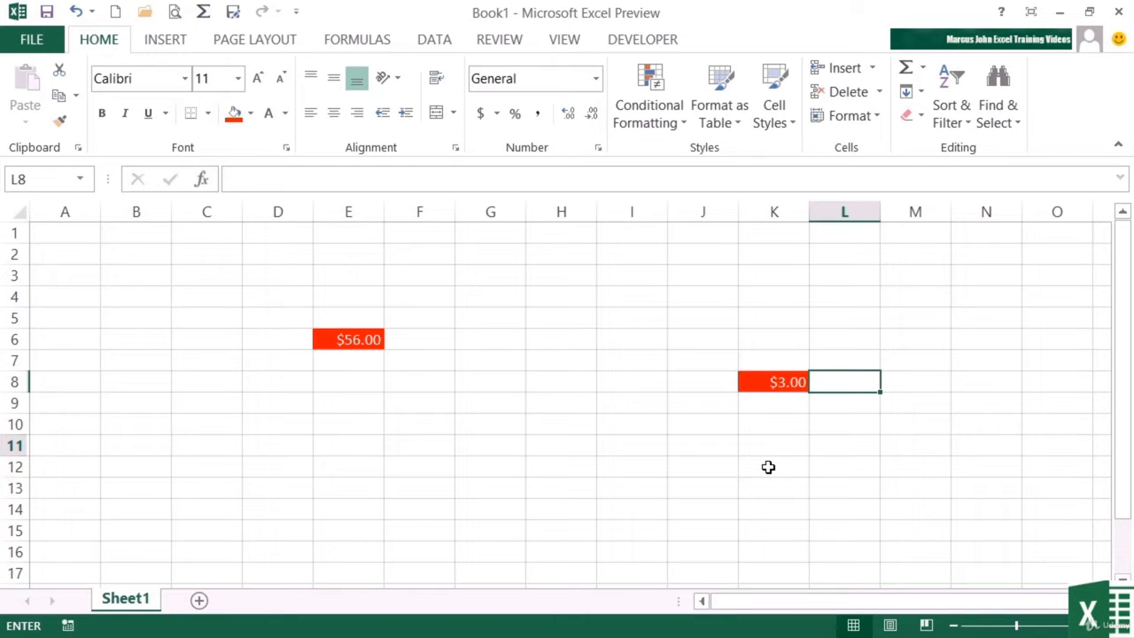
Step: Run the red highlight macro on the cell range M5:N13
{"action": "key", "text": "Left"}
{"action": "key", "text": "Down"}
{"action": "key", "text": "Down"}
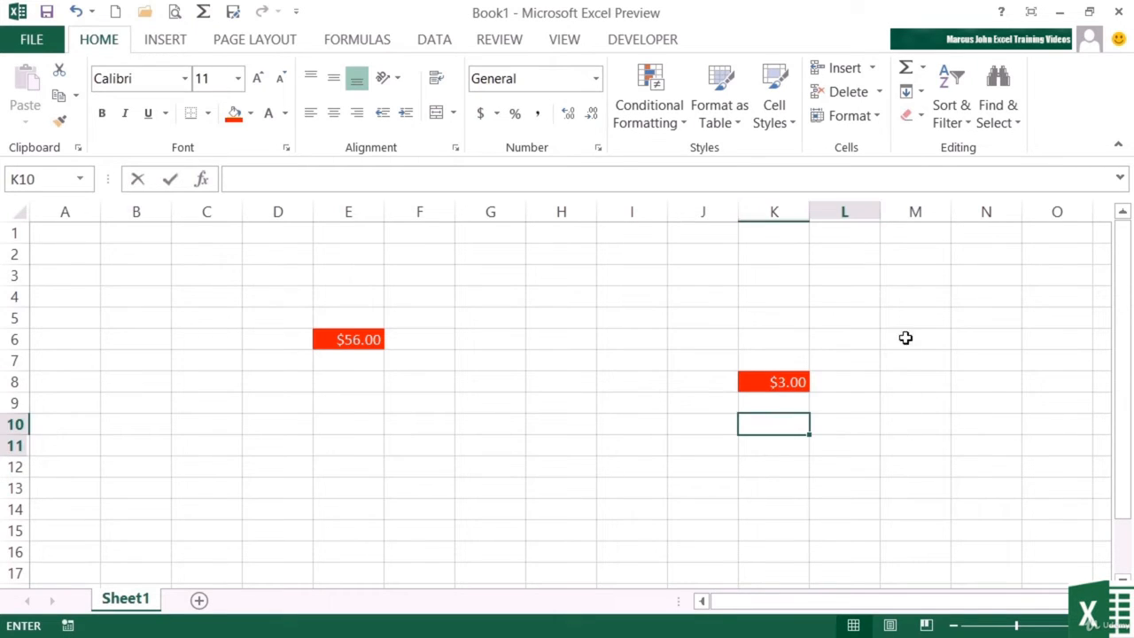
{"action": "left_click_drag", "start_coordinate": [911, 315], "coordinate": [999, 483]}
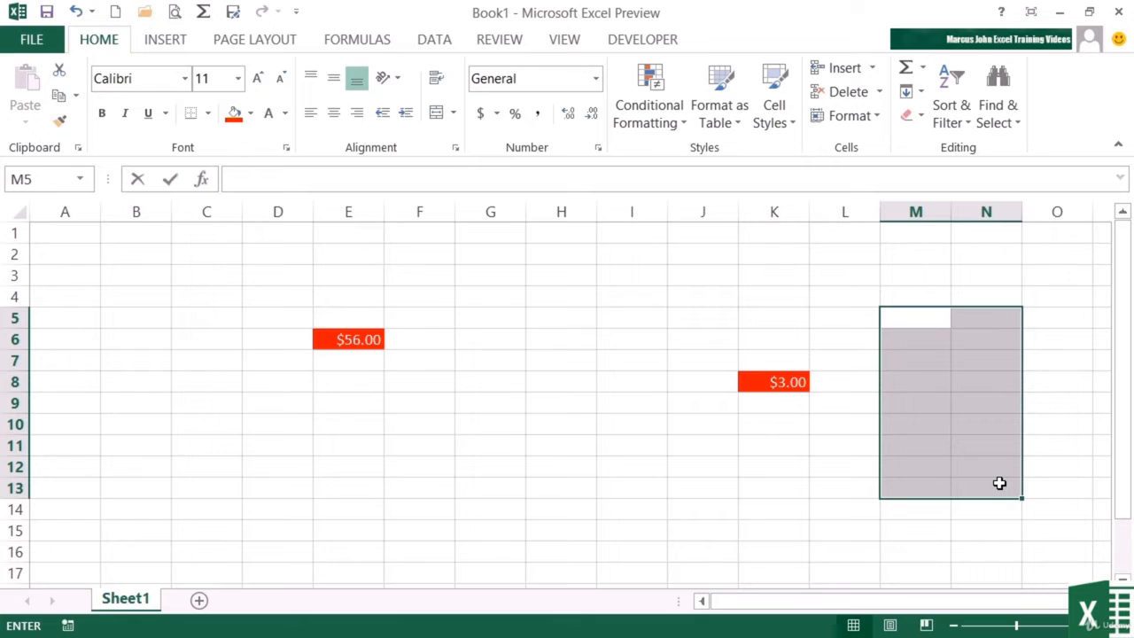
{"action": "key", "text": "ctrl+shift+c"}
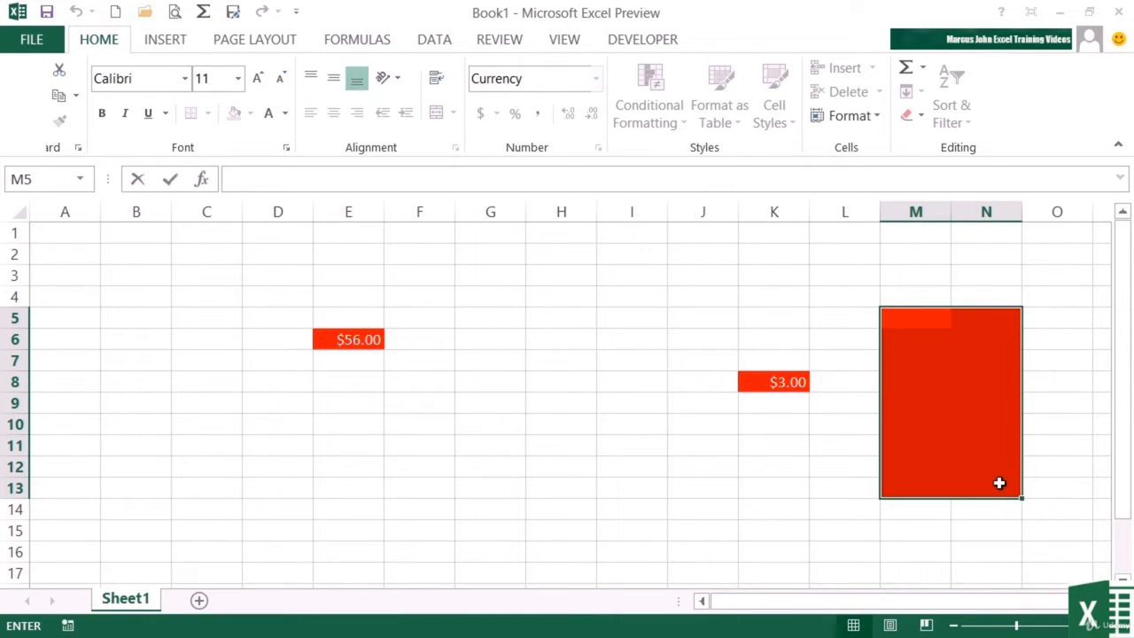
Step: Enter 7 in cell M10 inside the red highlighted range
{"action": "left_click", "coordinate": [926, 425]}
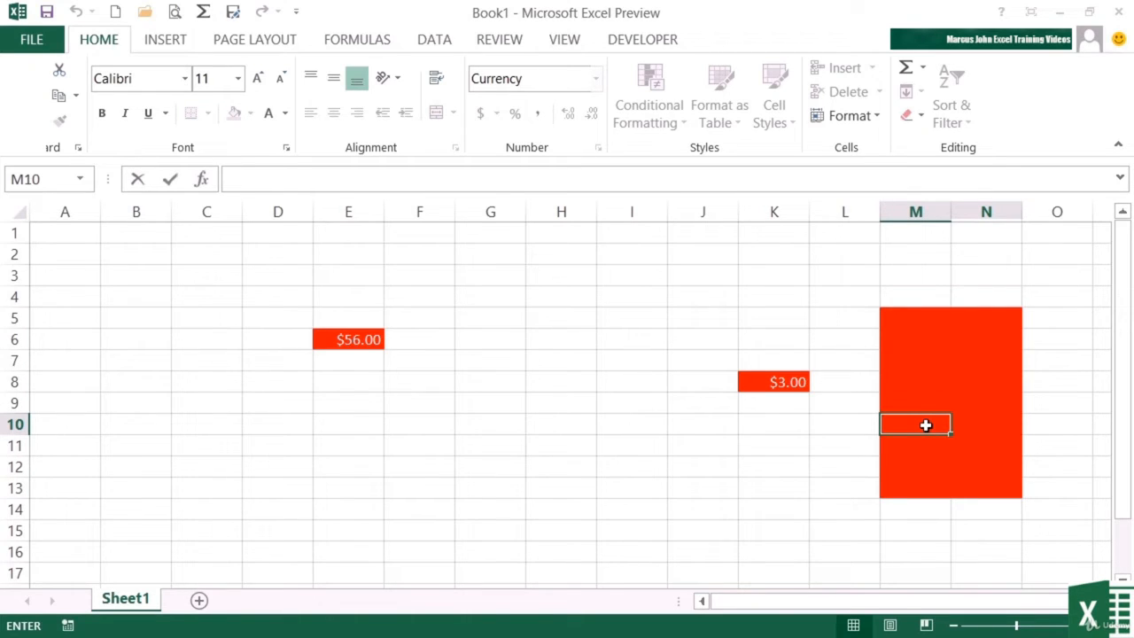
{"action": "type", "text": "5"}
{"action": "key", "text": "Return"}
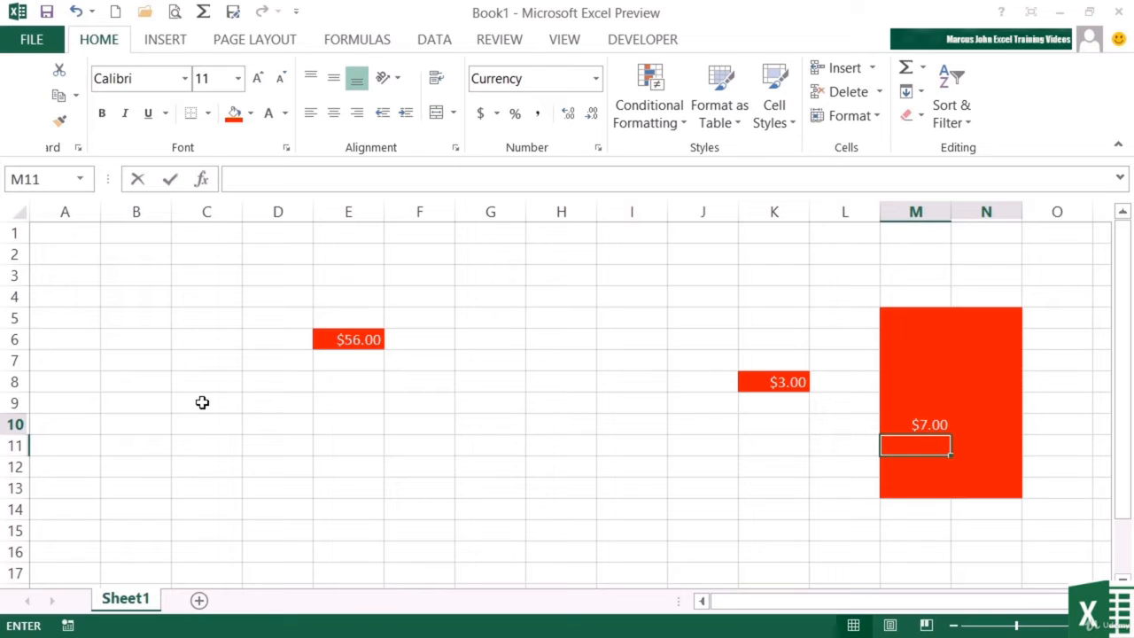
Step: Enter 67 in cell E9 and select that cell again
{"action": "left_click", "coordinate": [339, 404]}
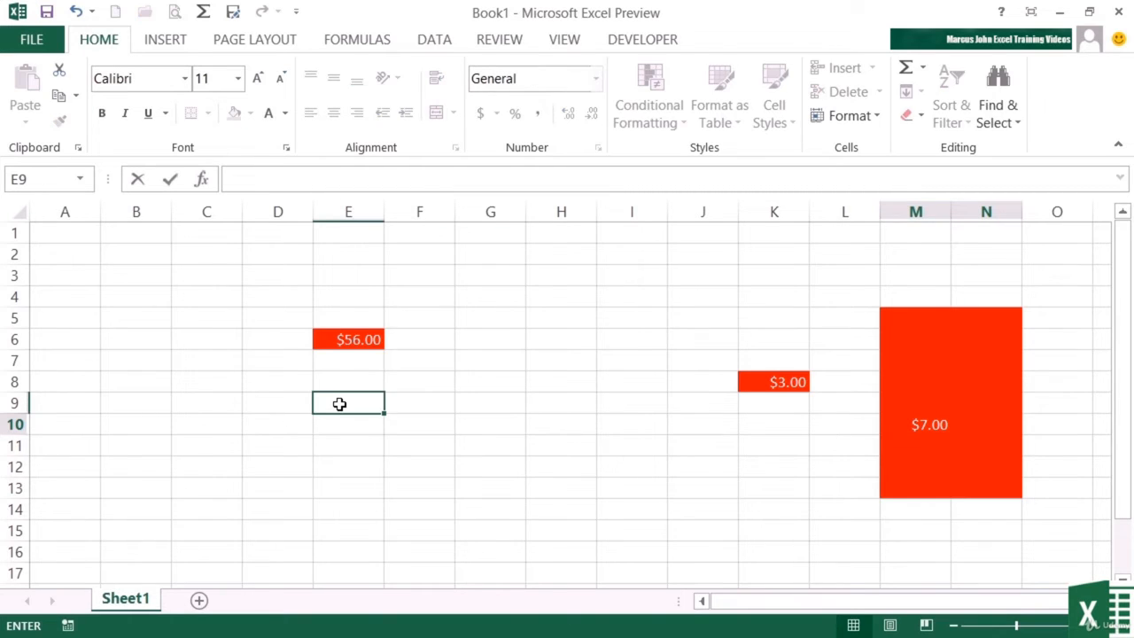
{"action": "type", "text": "67"}
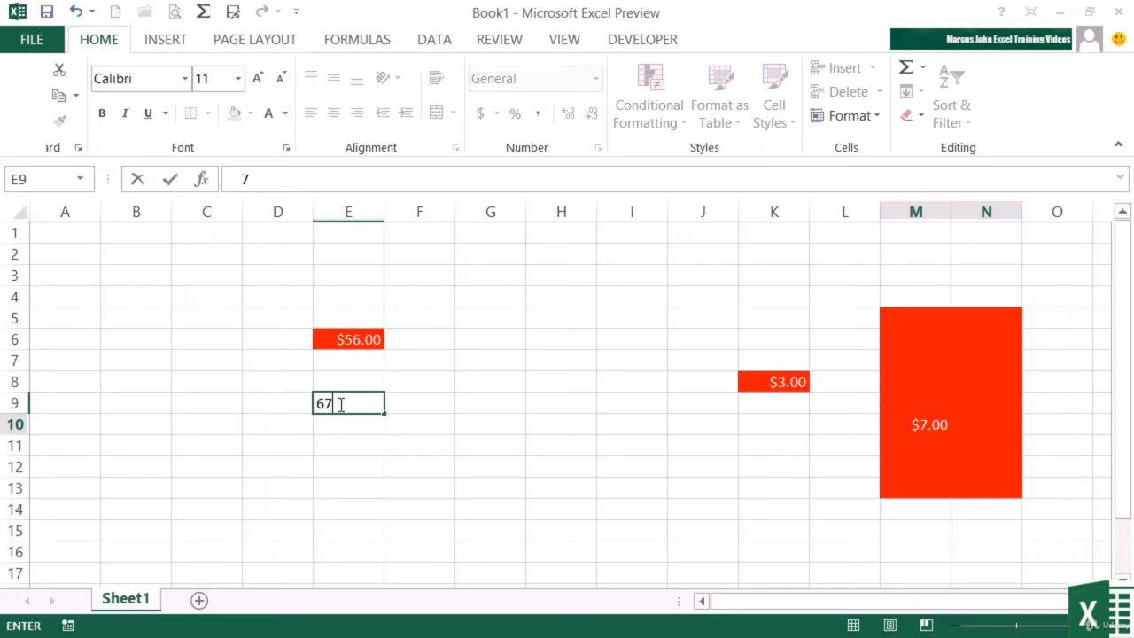
{"action": "key", "text": "Return"}
{"action": "left_click", "coordinate": [340, 404]}
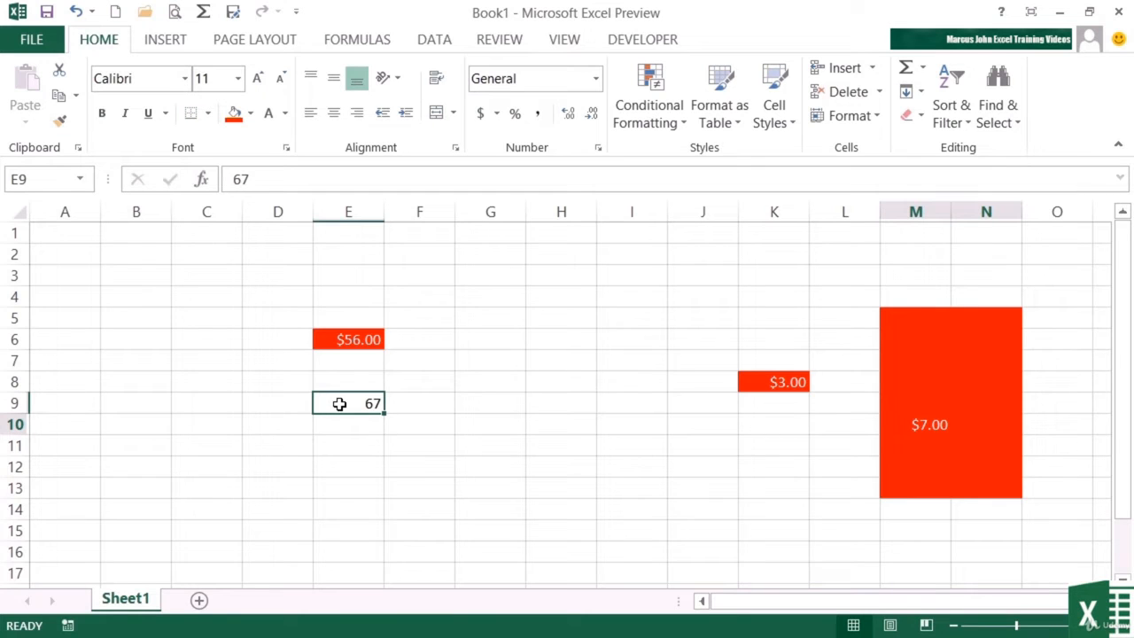
Step: Start recording a macro named cmdGreen with shortcut Ctrl+Shift+G, stored in the Personal Macro Workbook
{"action": "left_click", "coordinate": [638, 43]}
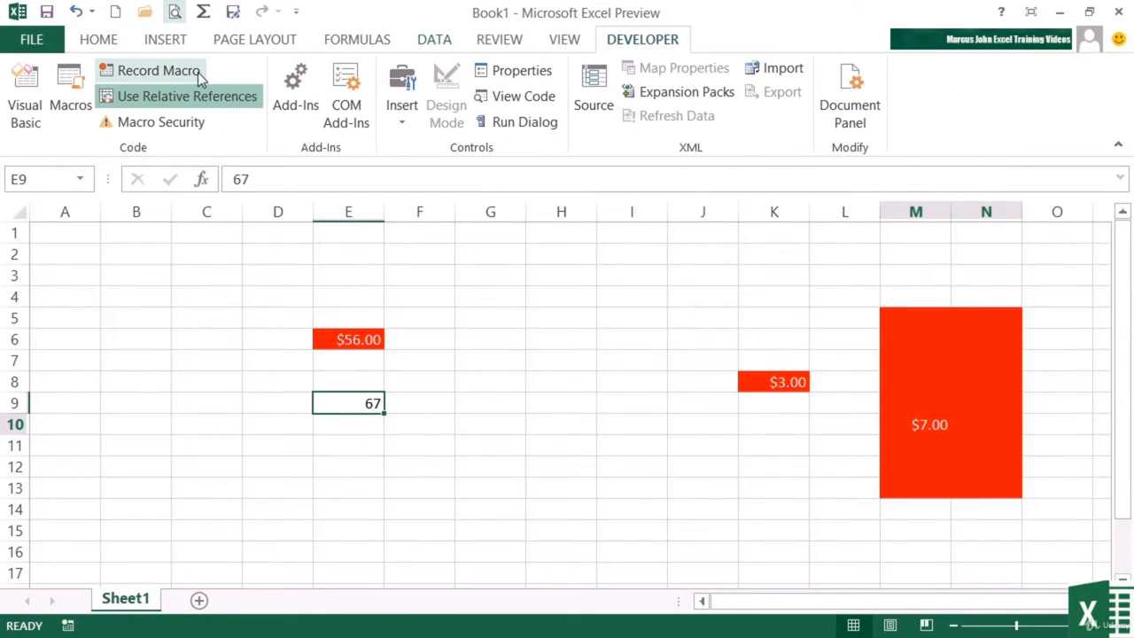
{"action": "left_click", "coordinate": [197, 72]}
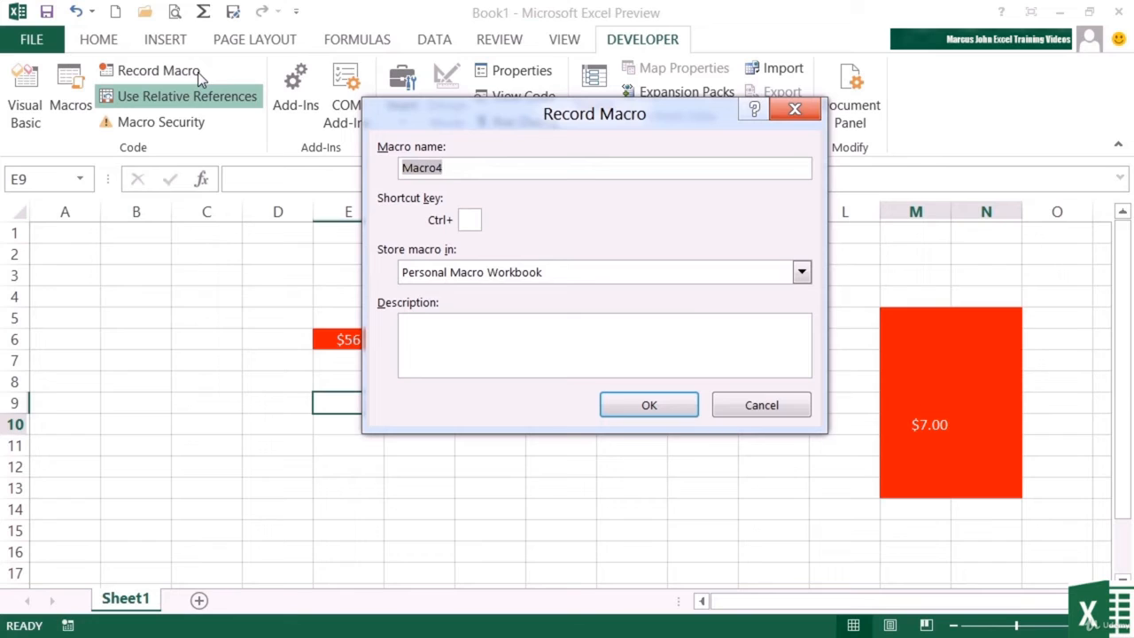
{"action": "type", "text": "cmdGreen"}
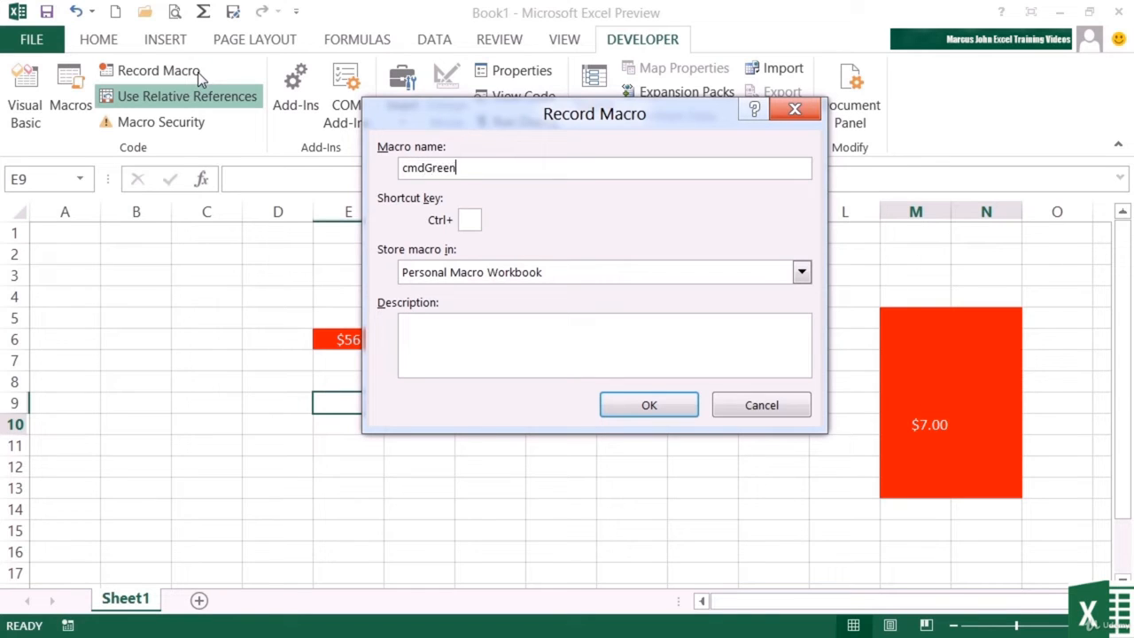
{"action": "left_click", "coordinate": [473, 222]}
{"action": "type", "text": "G"}
{"action": "left_click", "coordinate": [648, 404]}
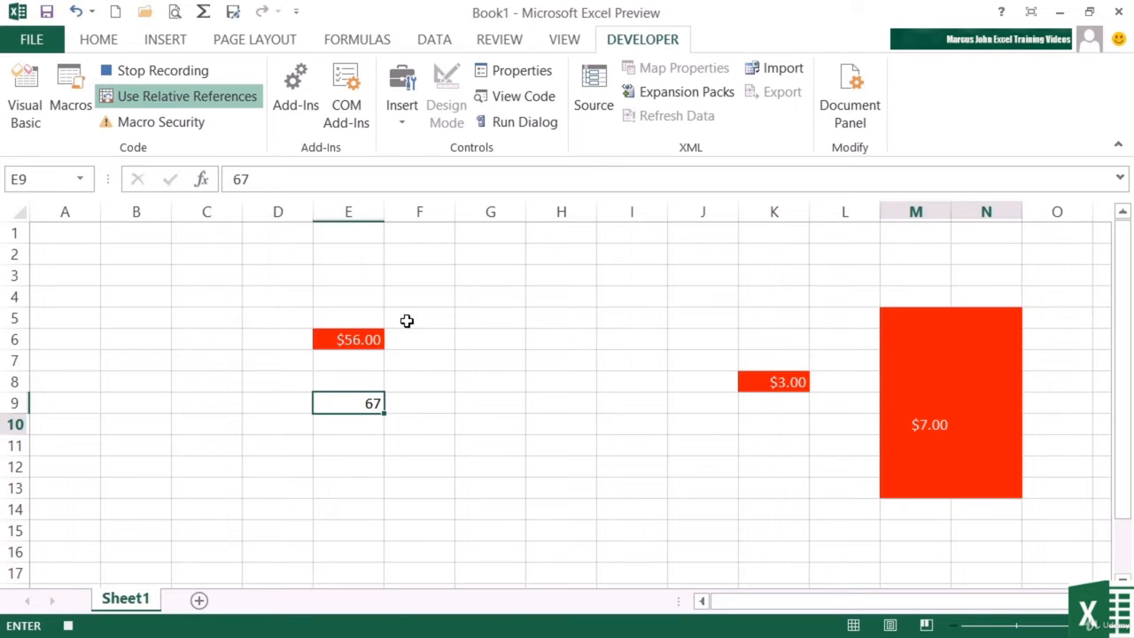
Step: Format cell E9 with a dark green fill, white font and Currency number format, and stop the macro recording
{"action": "left_click", "coordinate": [110, 42]}
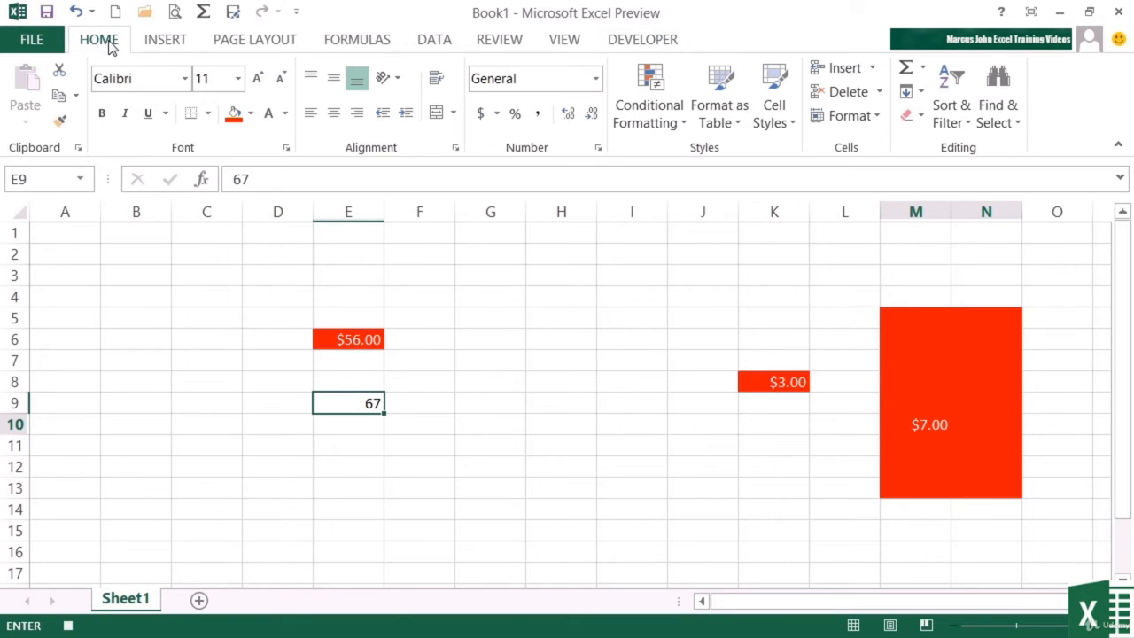
{"action": "left_click", "coordinate": [251, 113]}
{"action": "left_click", "coordinate": [389, 223]}
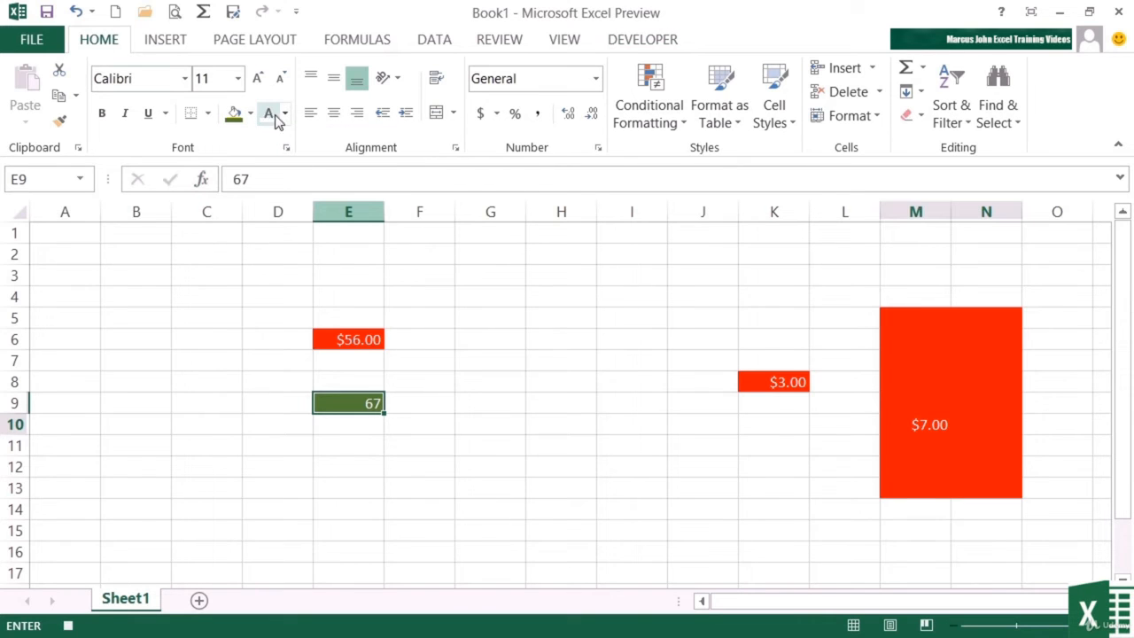
{"action": "left_click", "coordinate": [595, 78]}
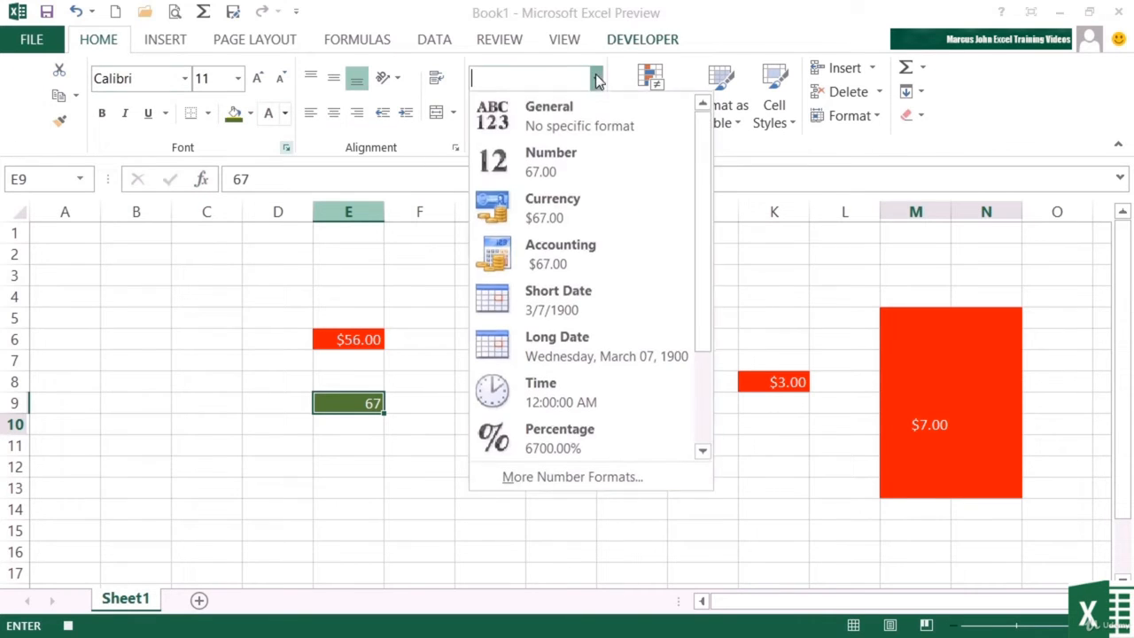
{"action": "left_click", "coordinate": [556, 209]}
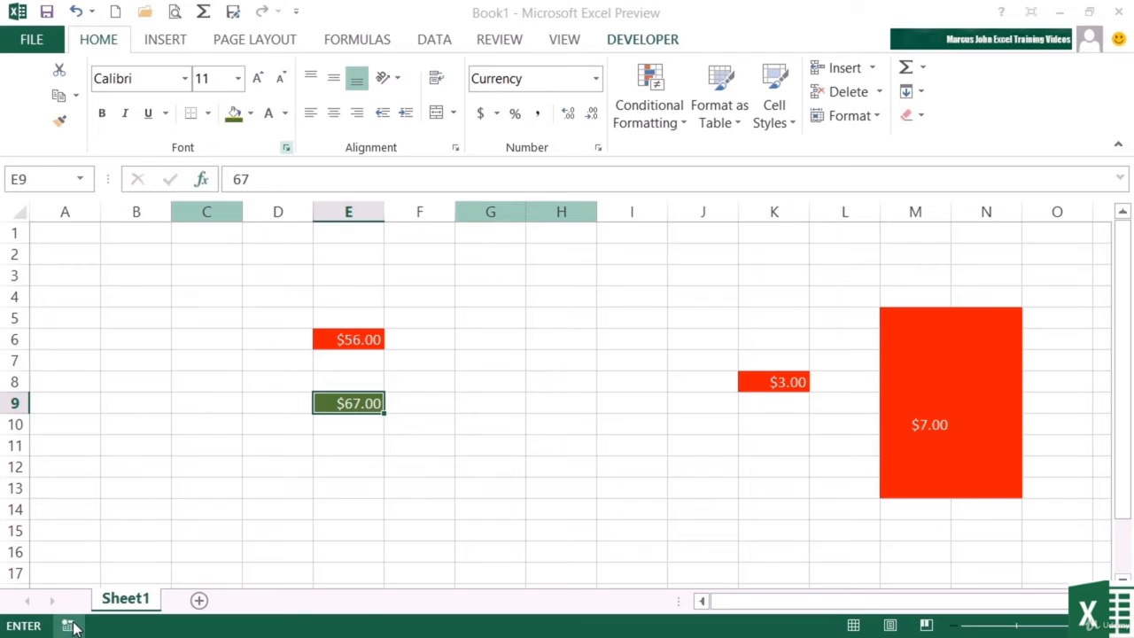
Step: Run the green highlight macro on cell I11 to test it, and move the selection to I14
{"action": "left_click", "coordinate": [635, 447]}
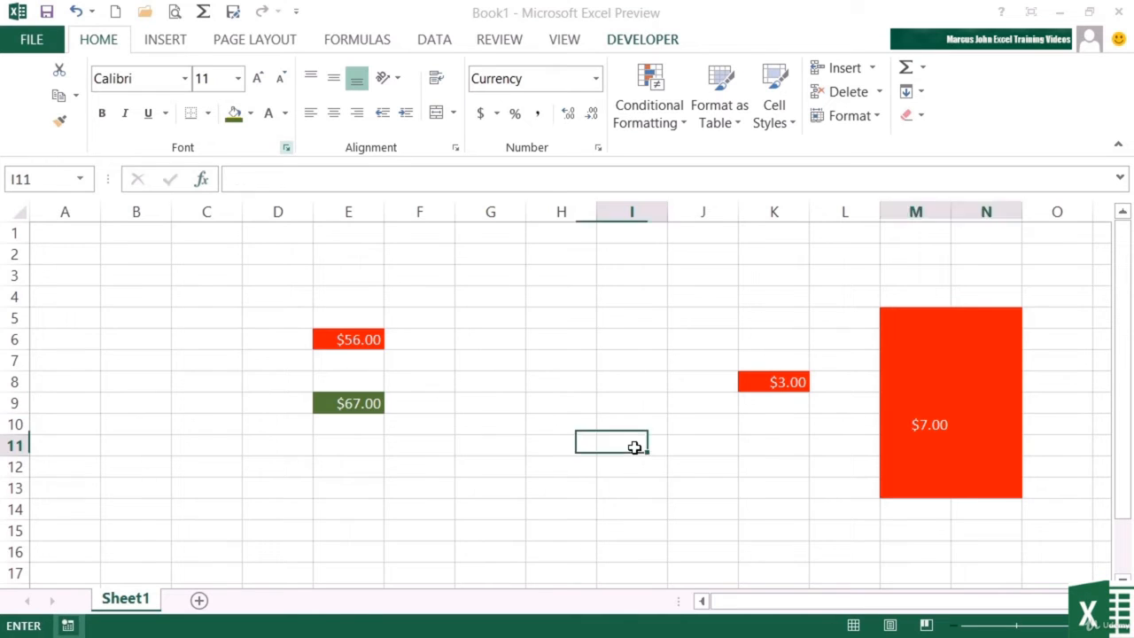
{"action": "left_click", "coordinate": [645, 506]}
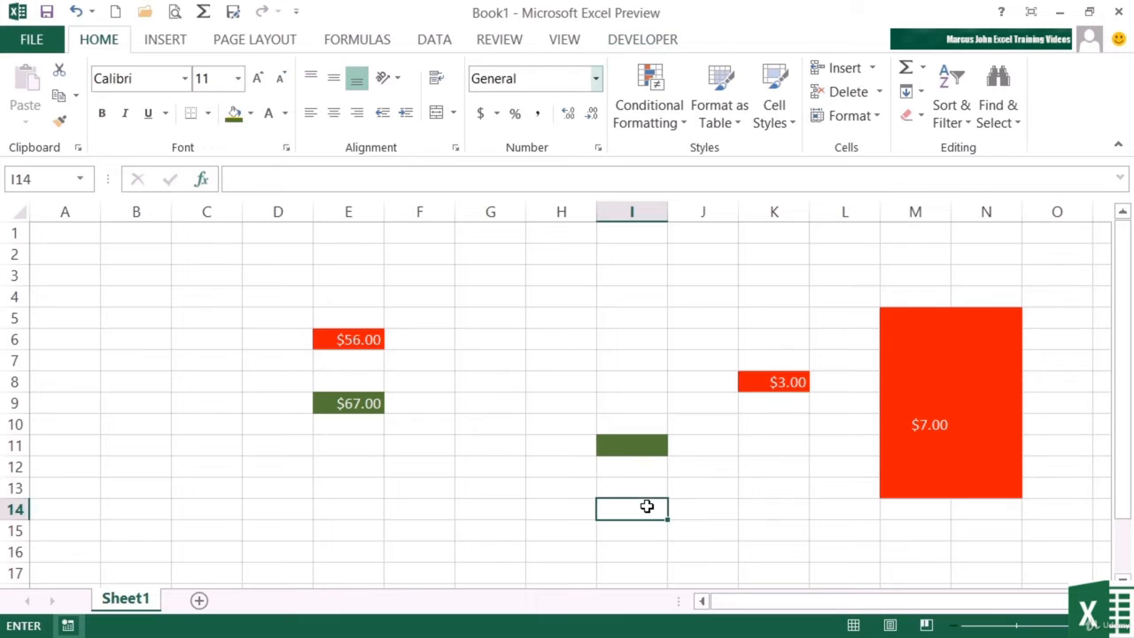
Step: Open the sales.xlsx workbook and run the red highlight macro on the Banana table's North row, A2:J2
{"action": "left_click", "coordinate": [790, 381]}
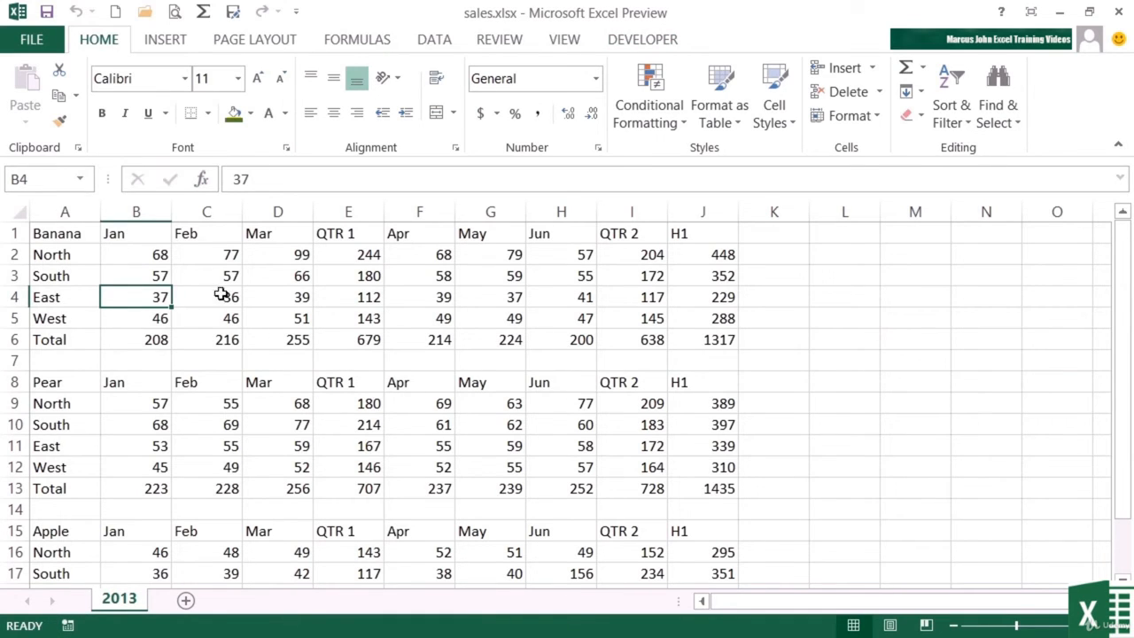
{"action": "left_click_drag", "start_coordinate": [68, 257], "coordinate": [681, 254]}
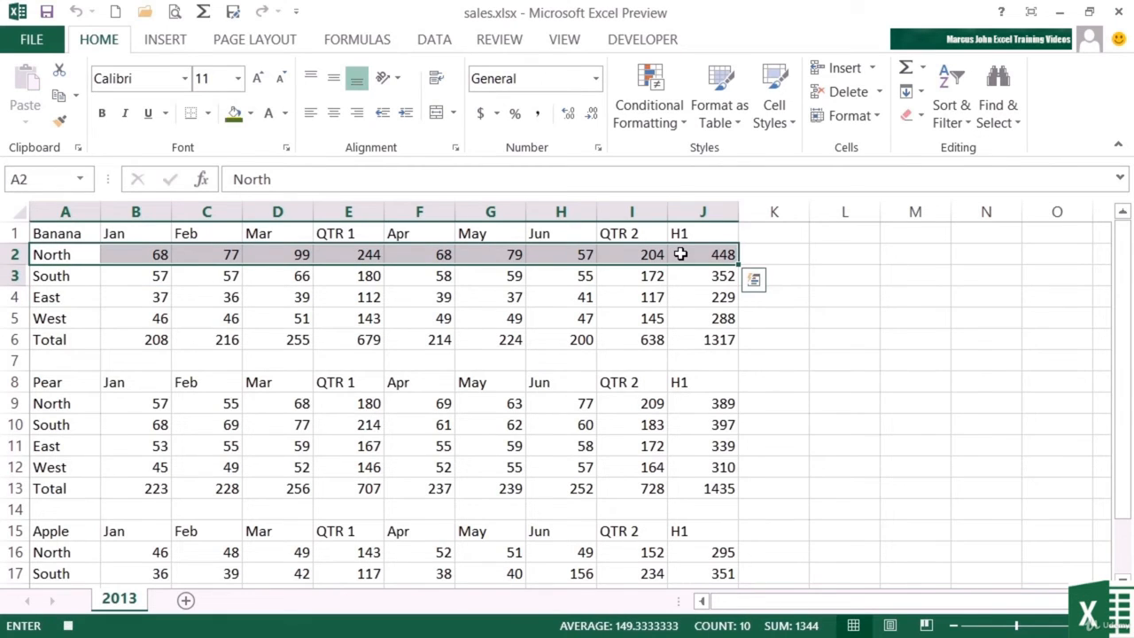
{"action": "key", "text": "ctrl+shift+f"}
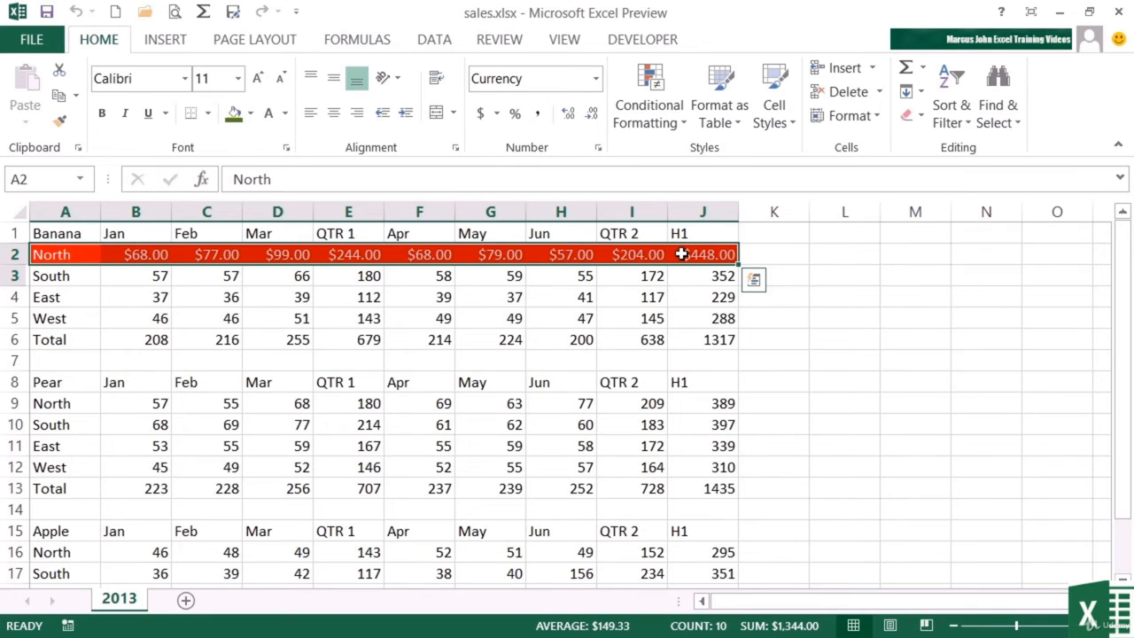
{"action": "left_click", "coordinate": [774, 255]}
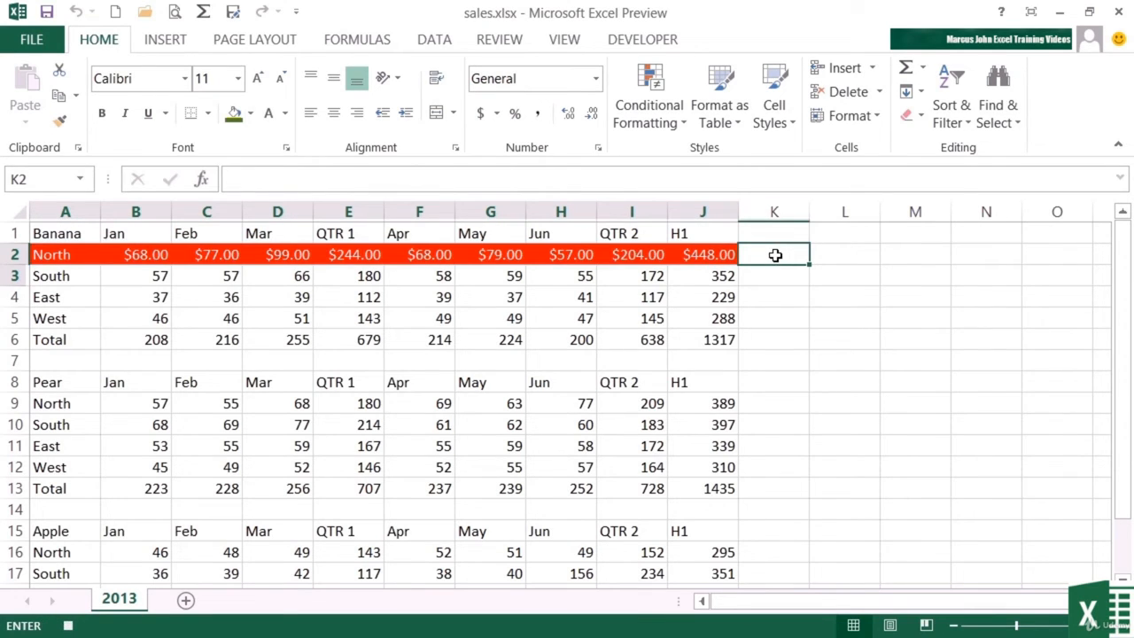
Step: Run the green highlight macro on the Banana table's South row, A3:J3
{"action": "left_click_drag", "start_coordinate": [69, 276], "coordinate": [689, 270]}
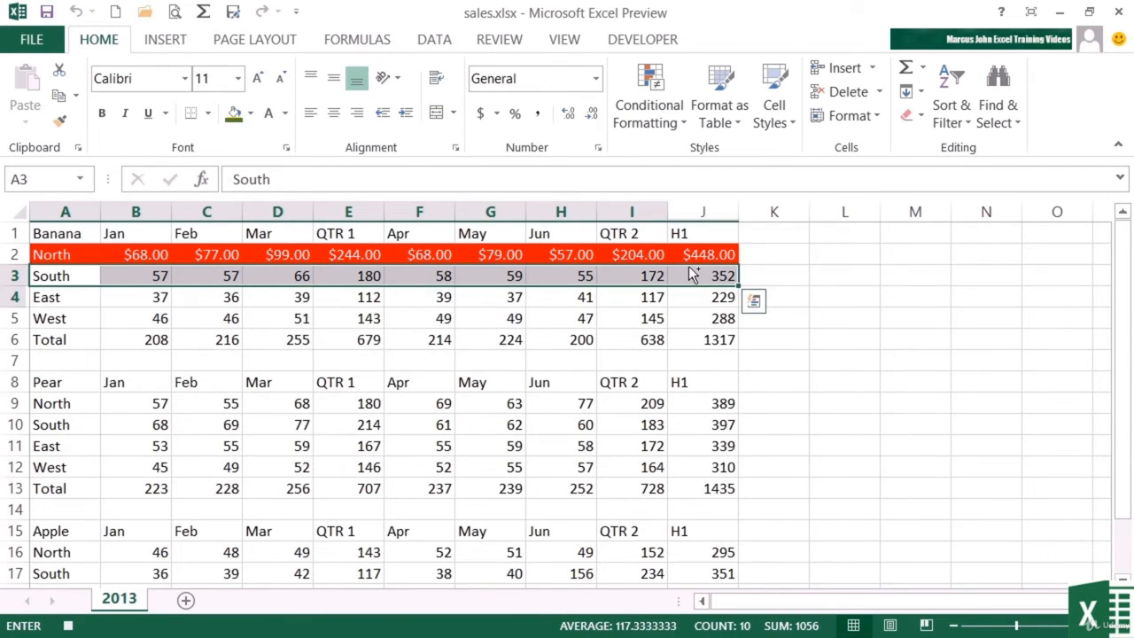
{"action": "key", "text": "ctrl+shift+g"}
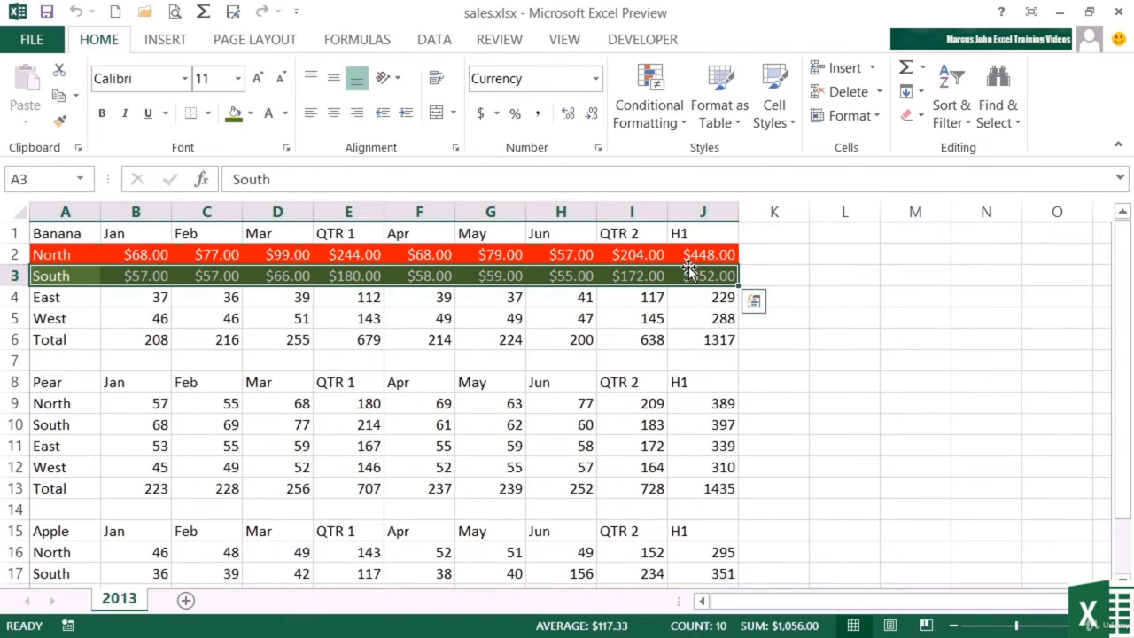
{"action": "left_click", "coordinate": [659, 276]}
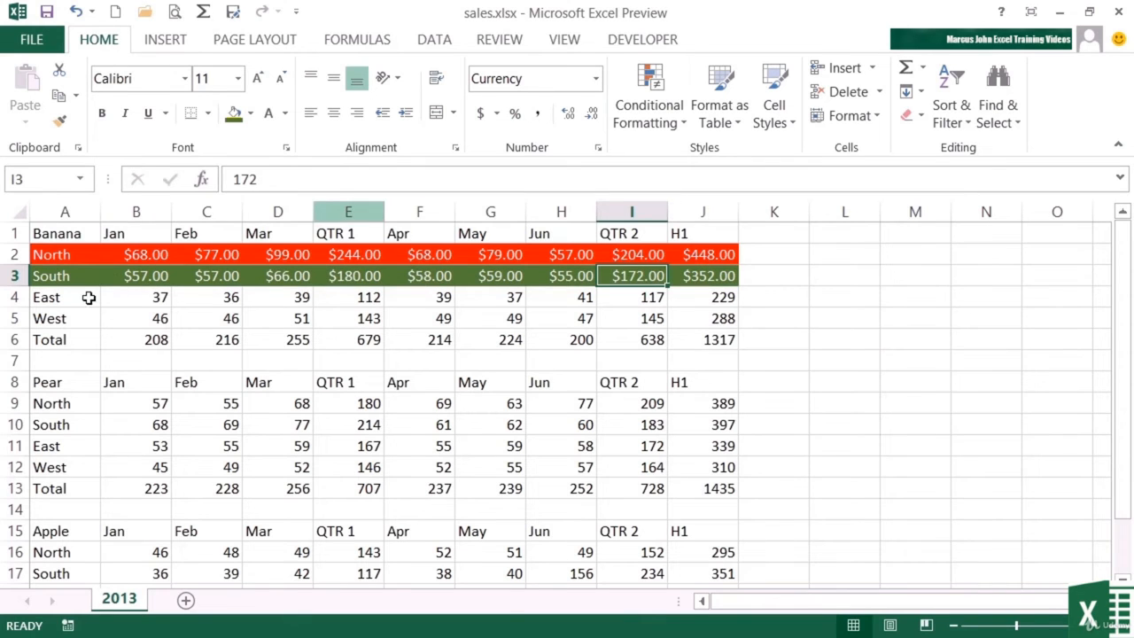
Step: Run the red highlight macro on the Banana table's East row, A4:J4, and the green one on its West row, A5:J5
{"action": "left_click_drag", "start_coordinate": [88, 298], "coordinate": [696, 296]}
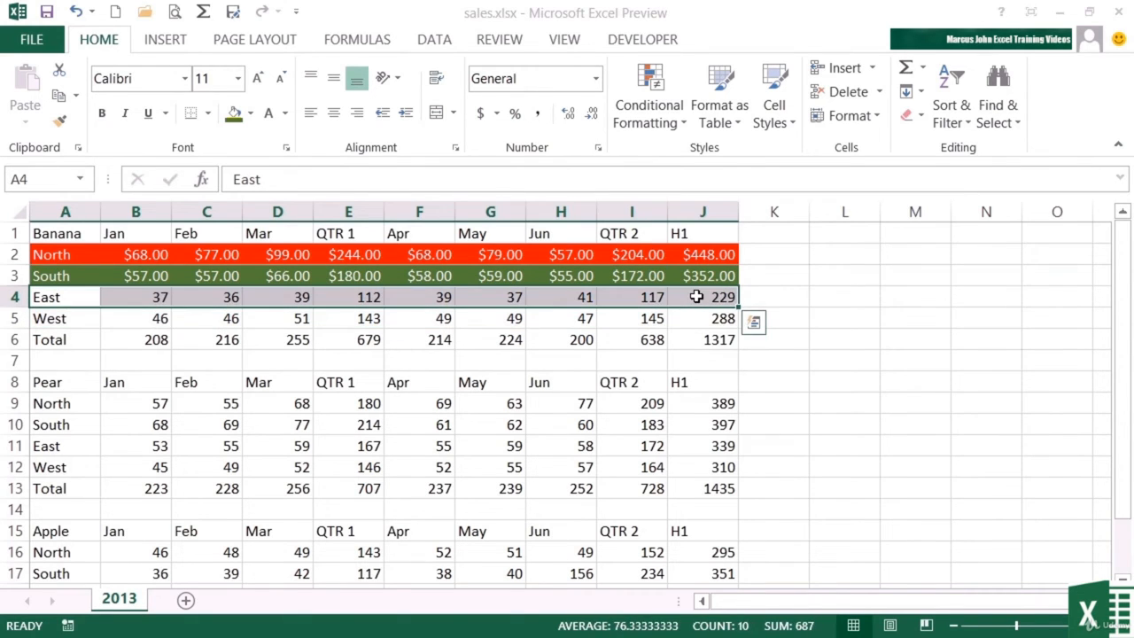
{"action": "key", "text": "ctrl+shift+r"}
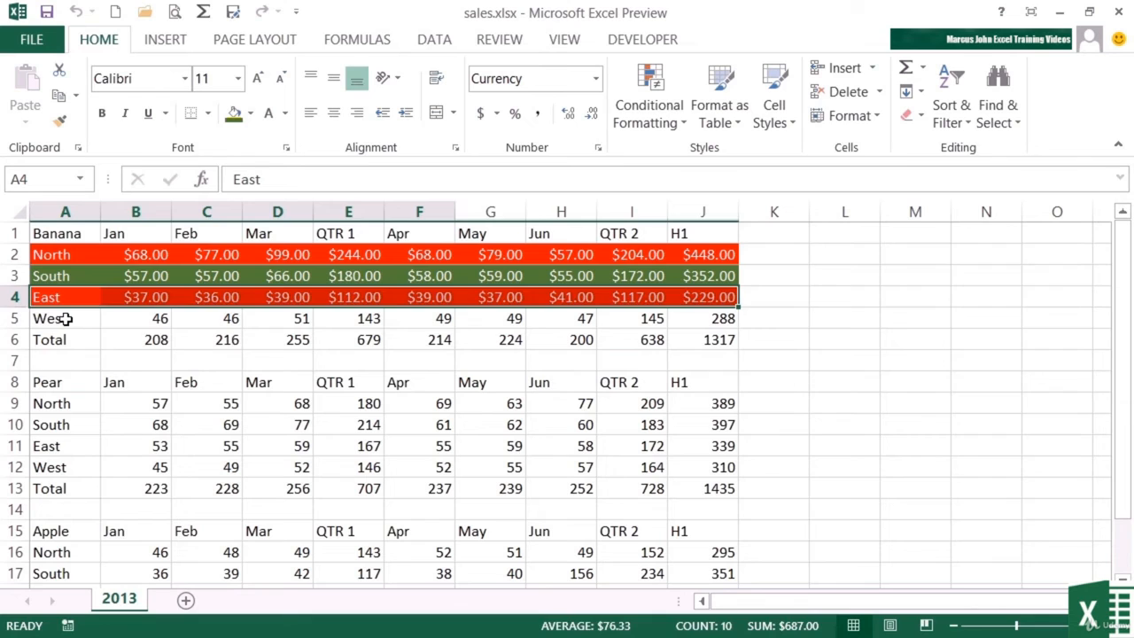
{"action": "left_click_drag", "start_coordinate": [55, 320], "coordinate": [700, 312]}
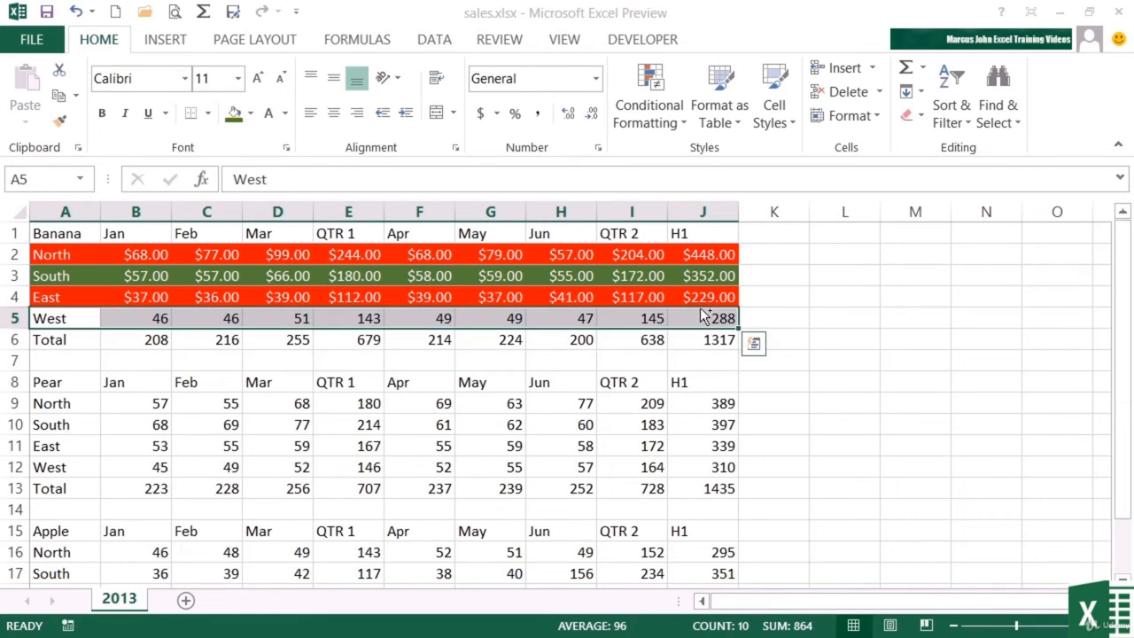
{"action": "key", "text": "ctrl+shift+g"}
{"action": "left_click", "coordinate": [752, 399]}
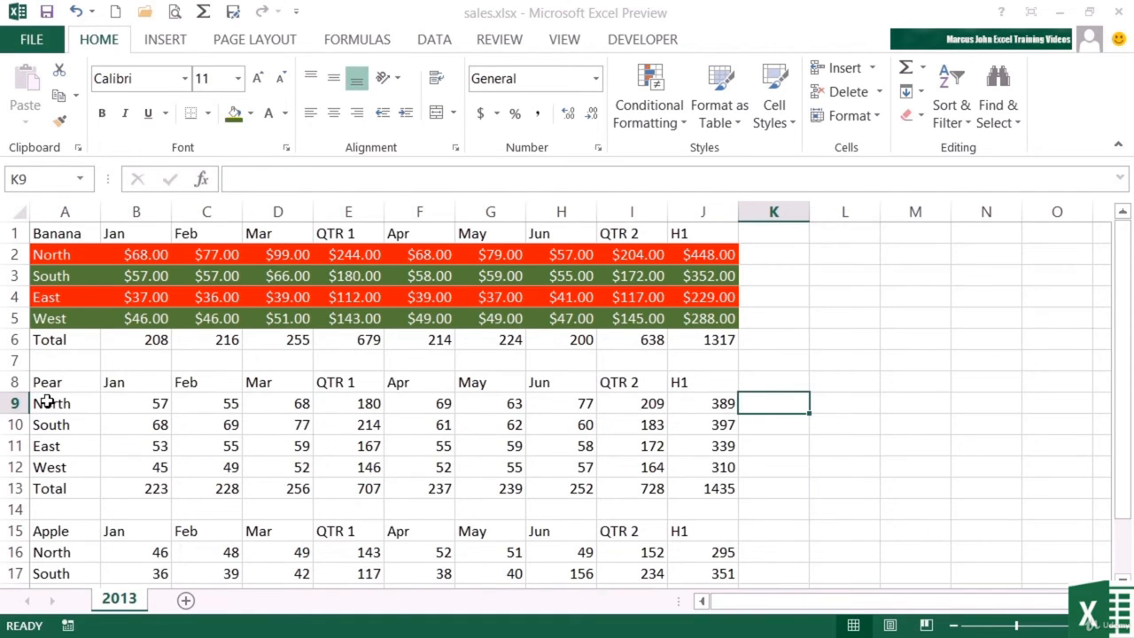
Step: Run the red highlight macro once on the Pear table's North, East and Total rows together: A9:J9, A11:J11 and A13:J13
{"action": "left_click_drag", "start_coordinate": [49, 403], "coordinate": [692, 403]}
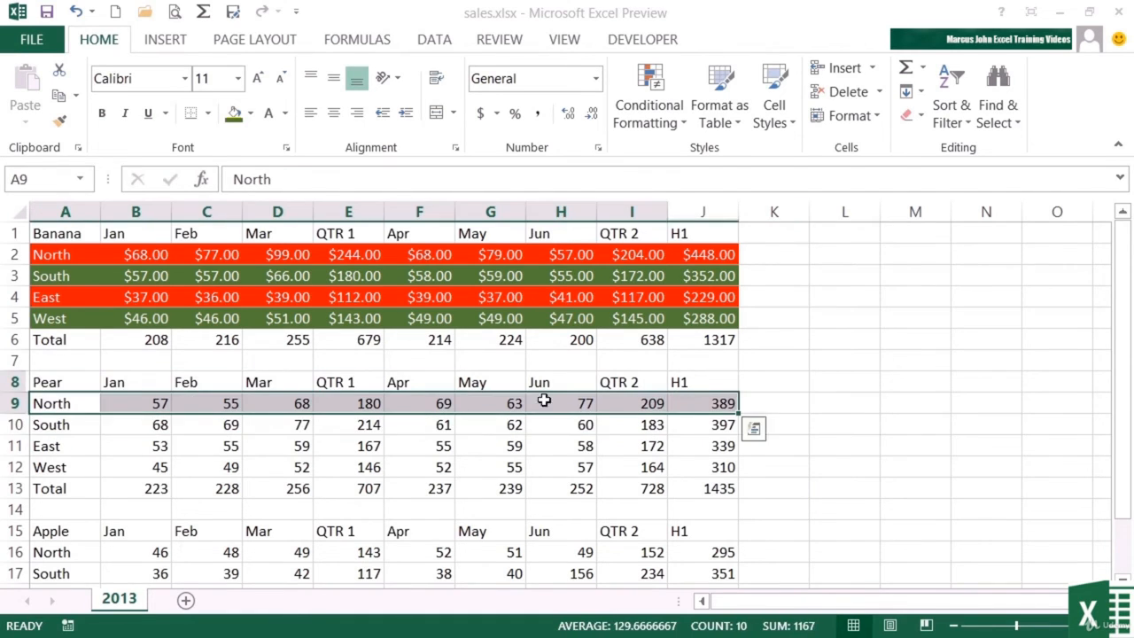
{"action": "left_click_drag", "start_coordinate": [71, 446], "coordinate": [691, 441]}
{"action": "left_click_drag", "start_coordinate": [62, 486], "coordinate": [715, 489]}
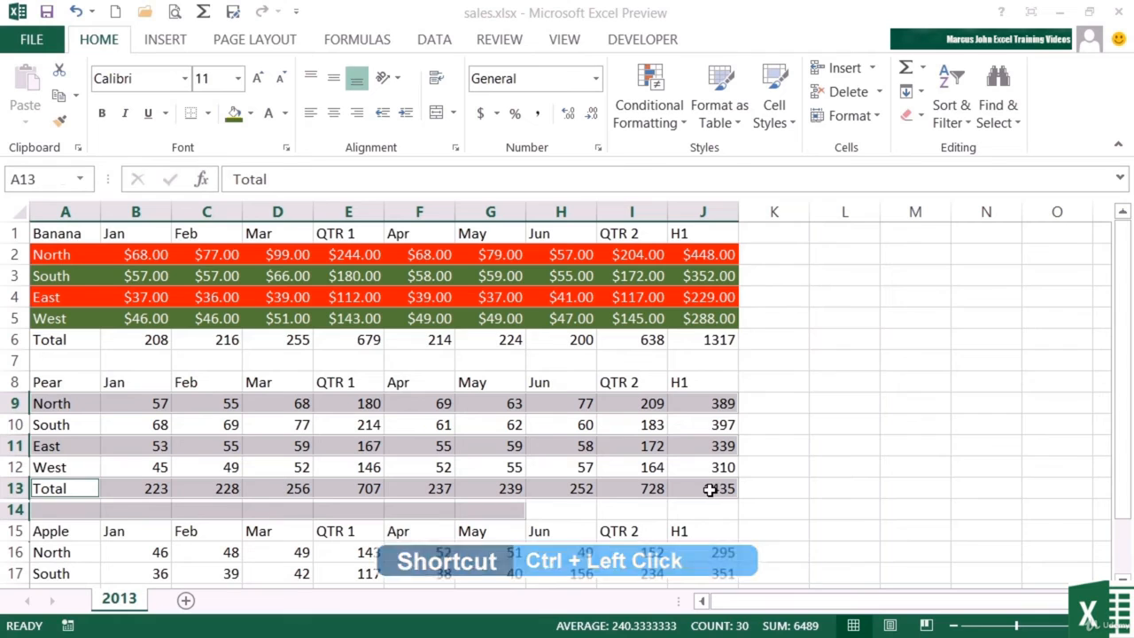
{"action": "key", "text": "ctrl+shift+r"}
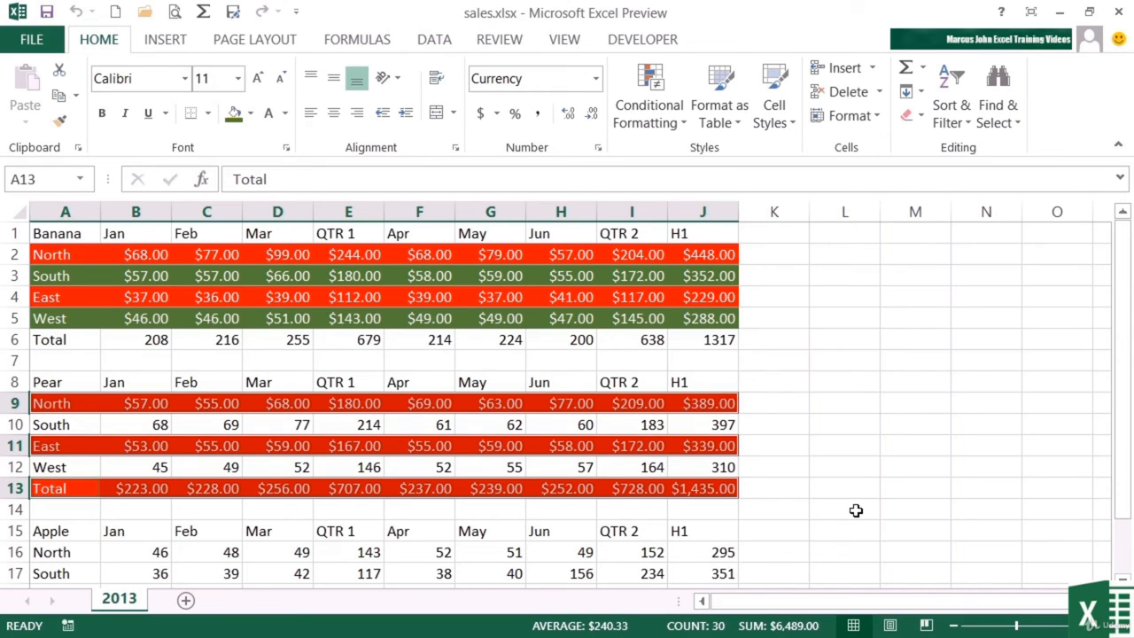
Step: Run the green highlight macro once on the Pear table's South and West rows together, A10:J10 and A12:J12
{"action": "left_click", "coordinate": [75, 418]}
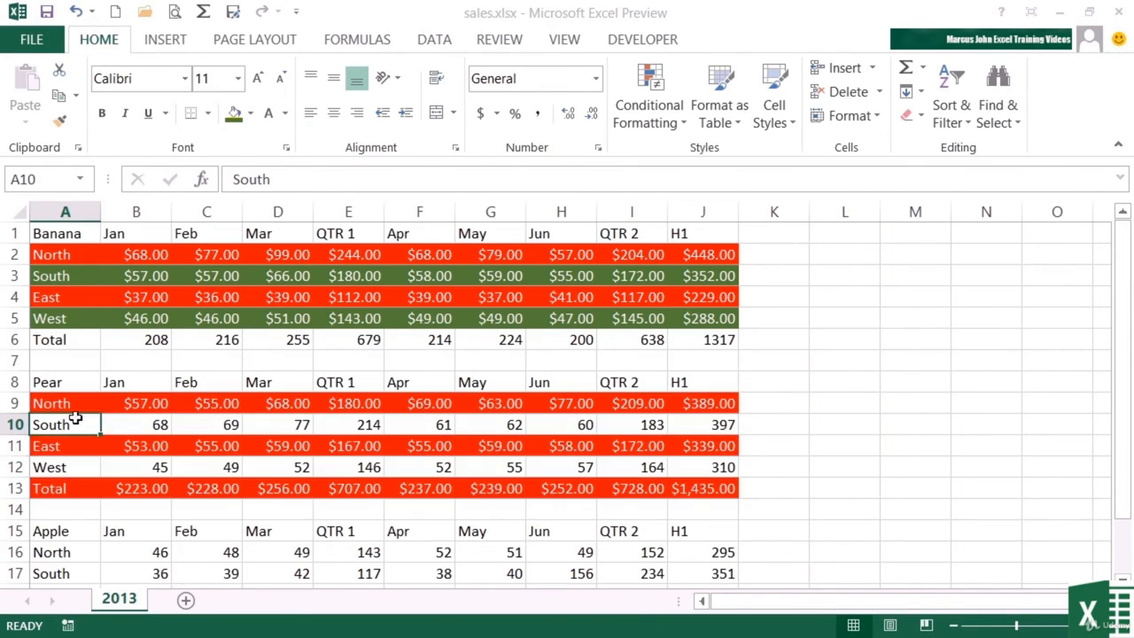
{"action": "left_click_drag", "start_coordinate": [75, 421], "coordinate": [722, 425]}
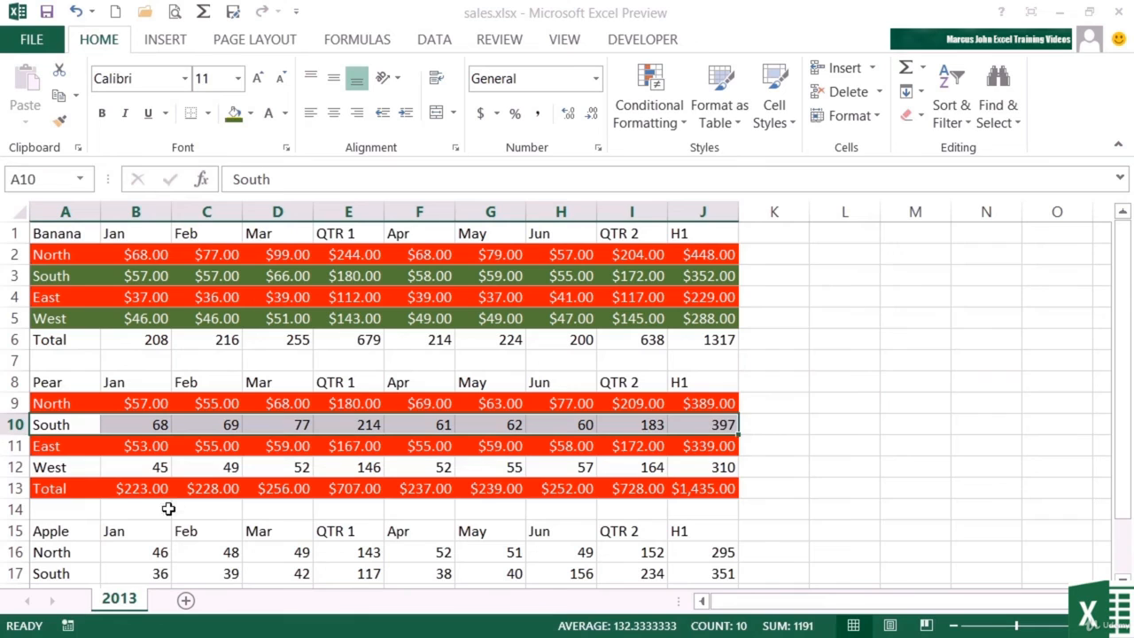
{"action": "left_click_drag", "start_coordinate": [79, 469], "coordinate": [695, 465]}
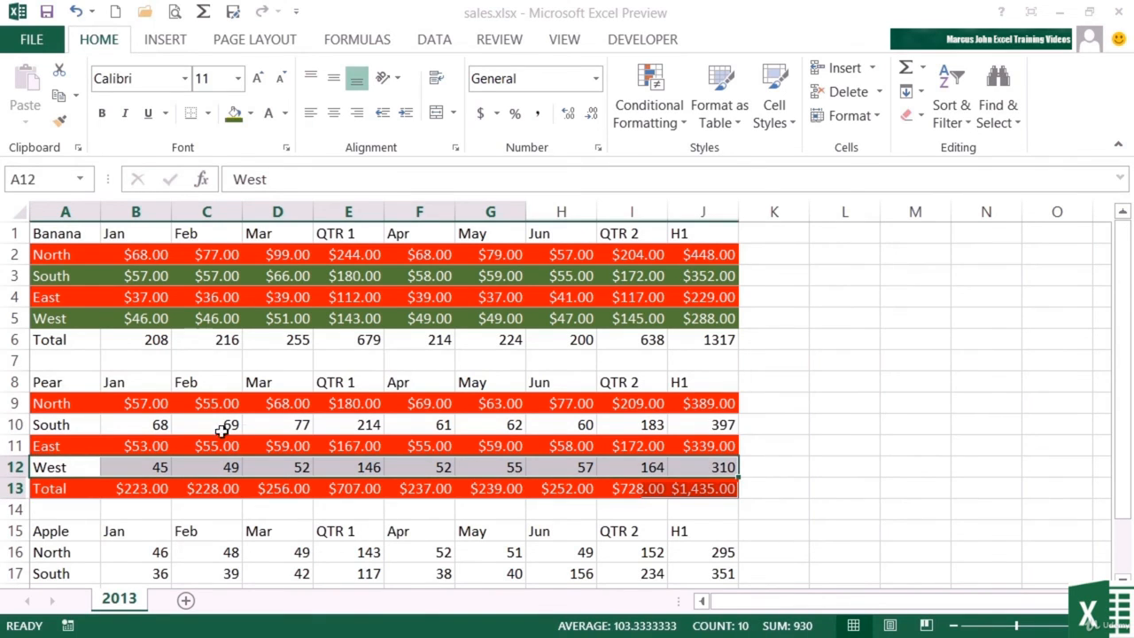
{"action": "left_click_drag", "start_coordinate": [64, 424], "coordinate": [689, 426]}
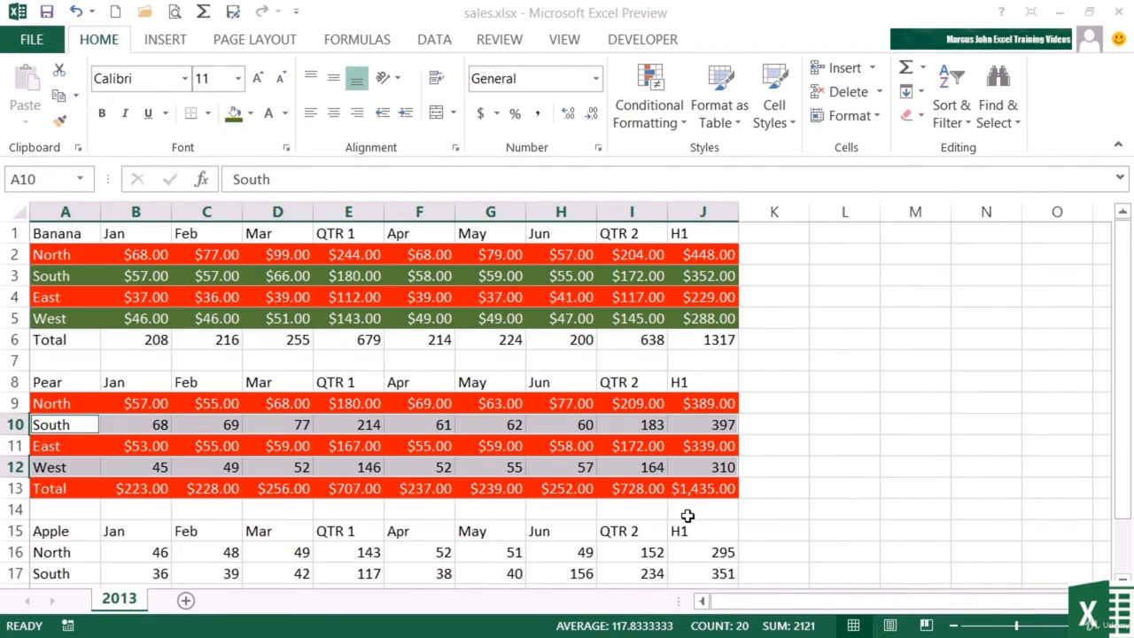
{"action": "key", "text": "F4"}
{"action": "left_click", "coordinate": [790, 510]}
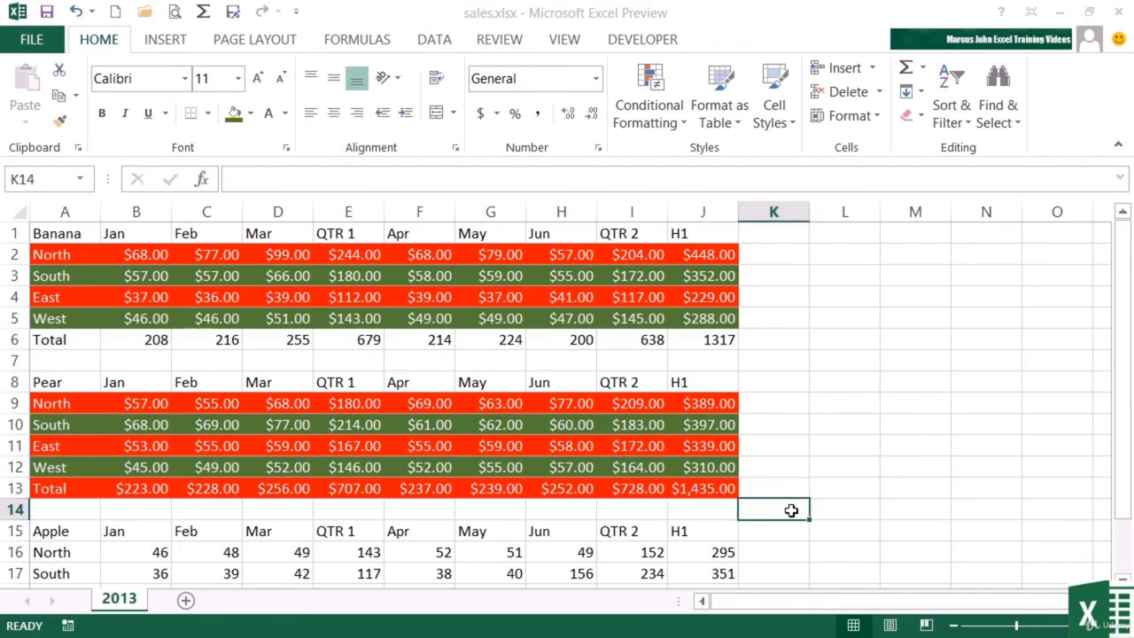